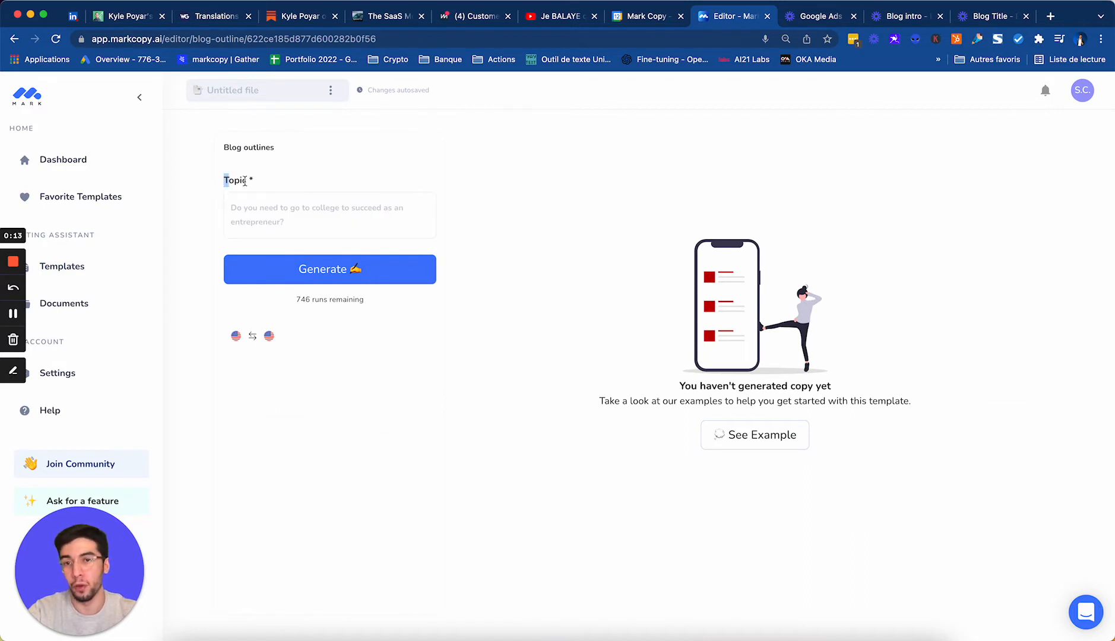
# - Enter the topic "How to write a blog post" in the Blog outlines template and generate outlines
pyautogui.moveTo(245, 181); pyautogui.dragTo(264, 185)
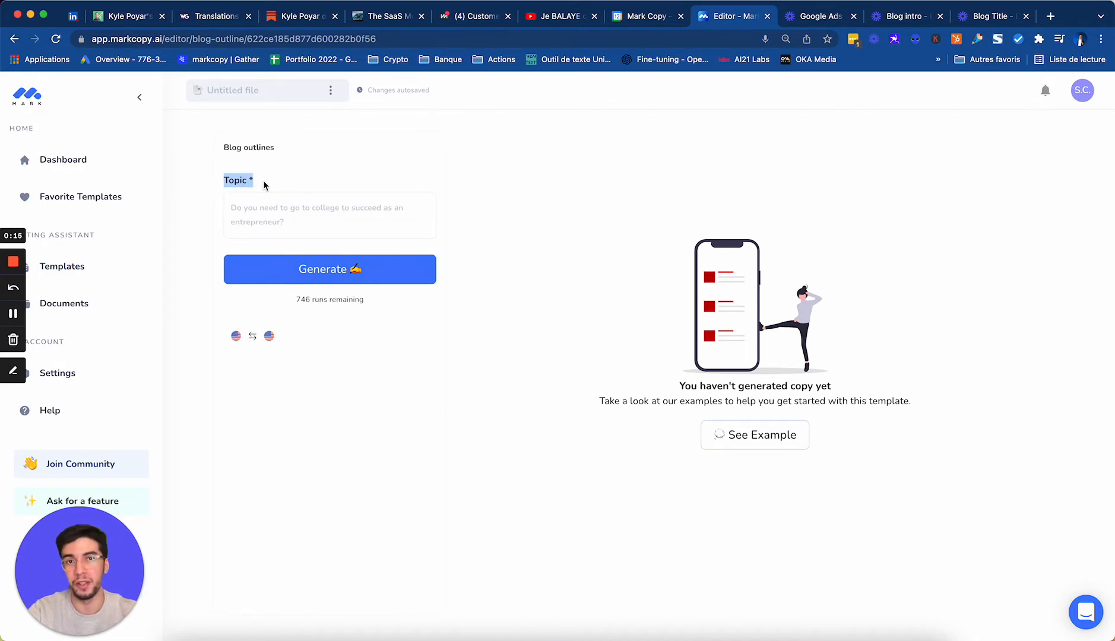
pyautogui.click(287, 215)
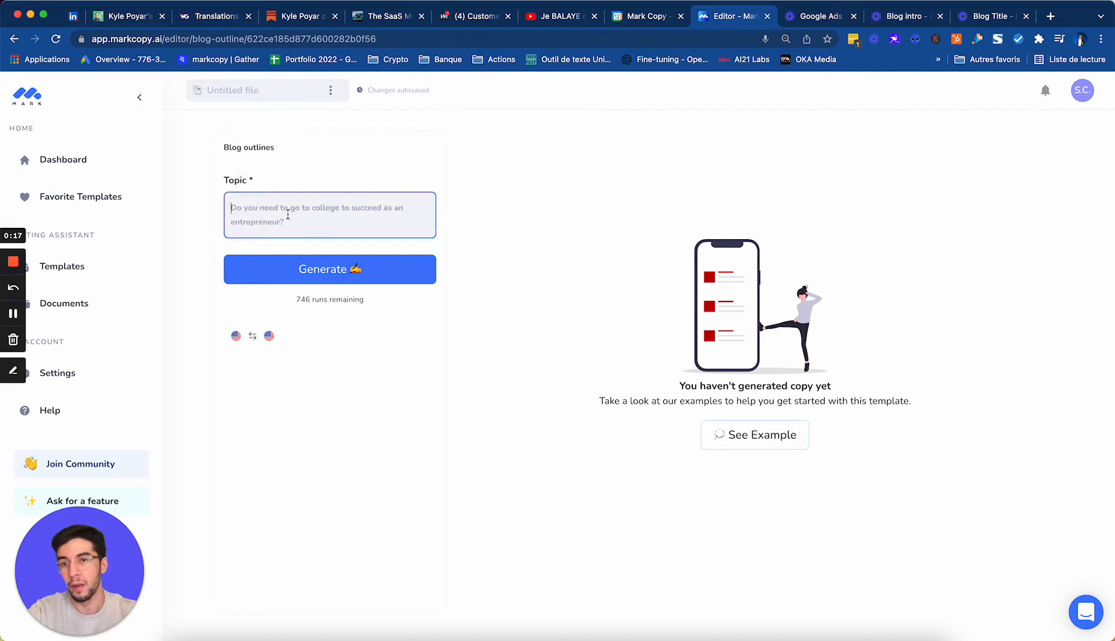
pyautogui.write('How')
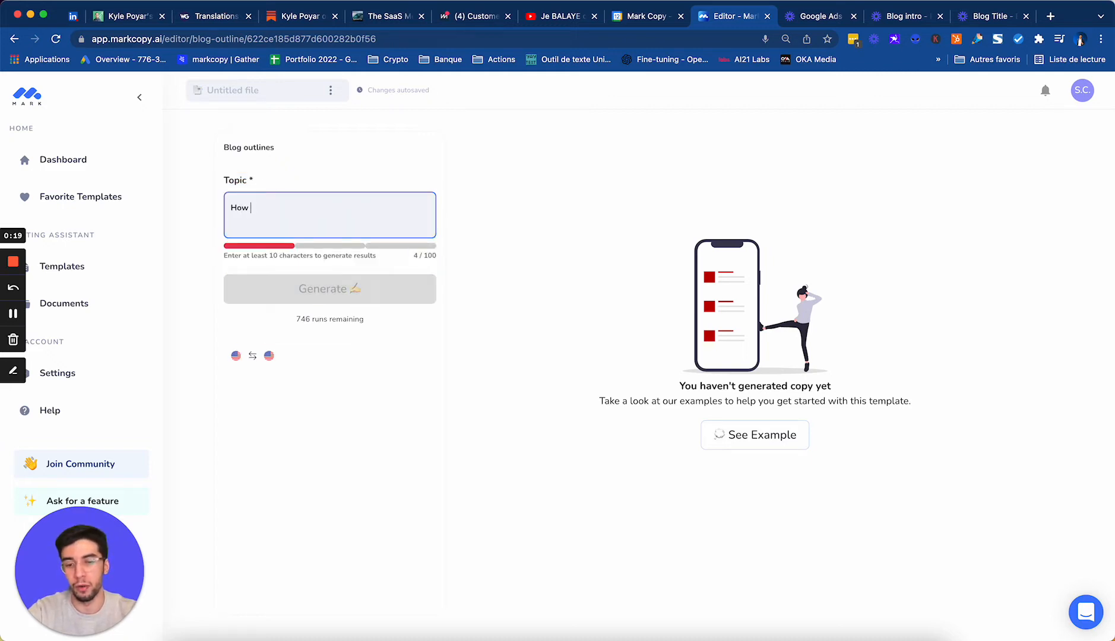
pyautogui.write(' to write a blog post')
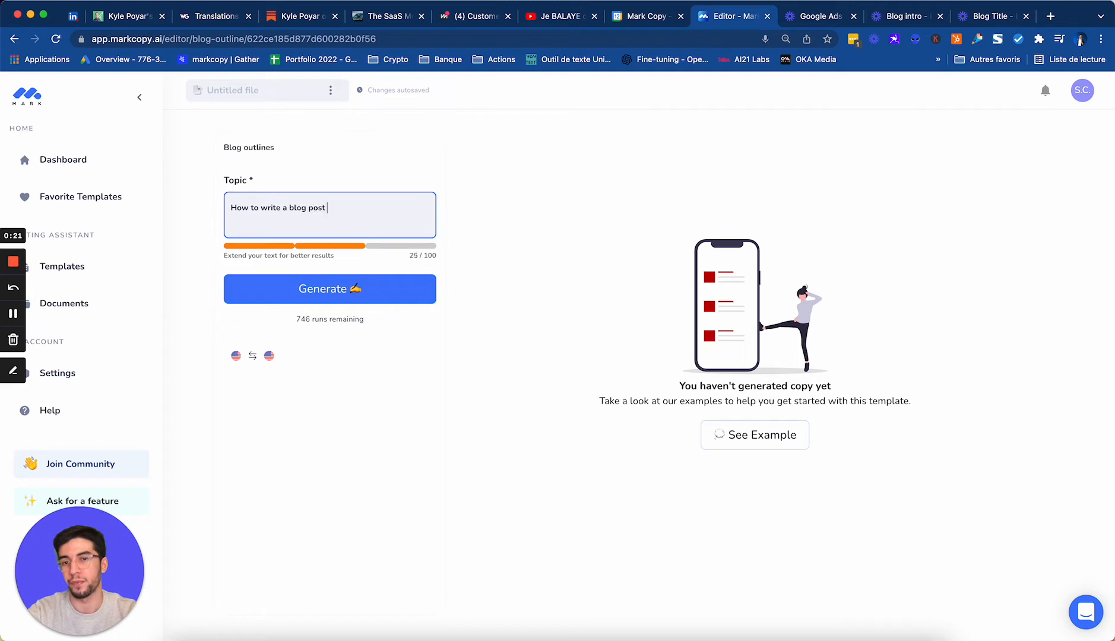
pyautogui.press('BackSpace')
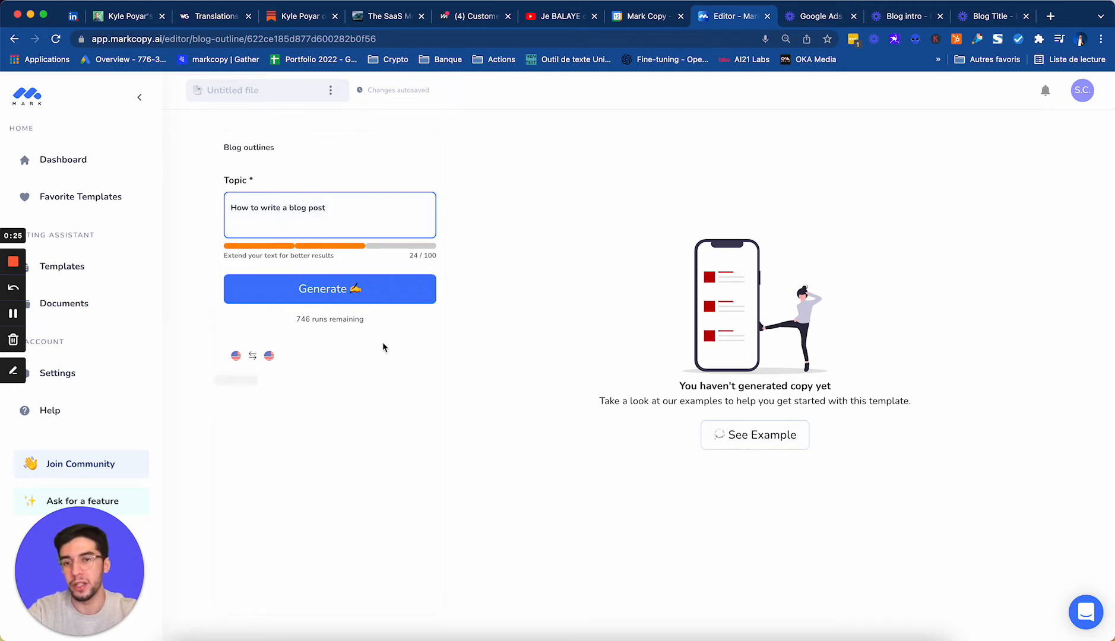
pyautogui.click(336, 297)
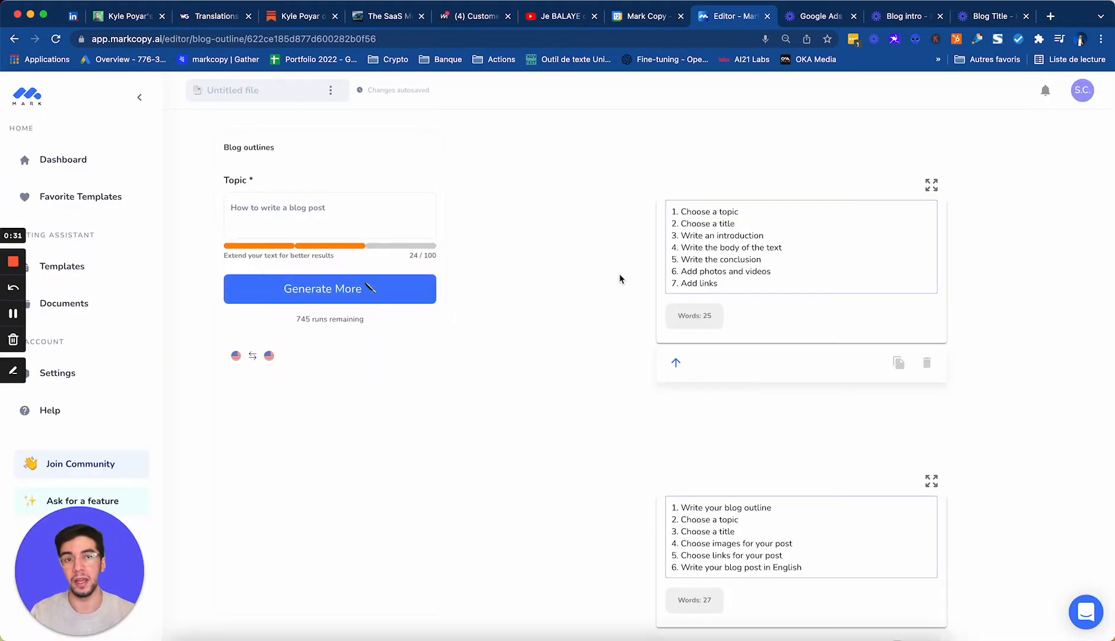
# - Copy the line "5. Choose links for your post" from the second generated outline
pyautogui.scroll(-5, 794, 426)
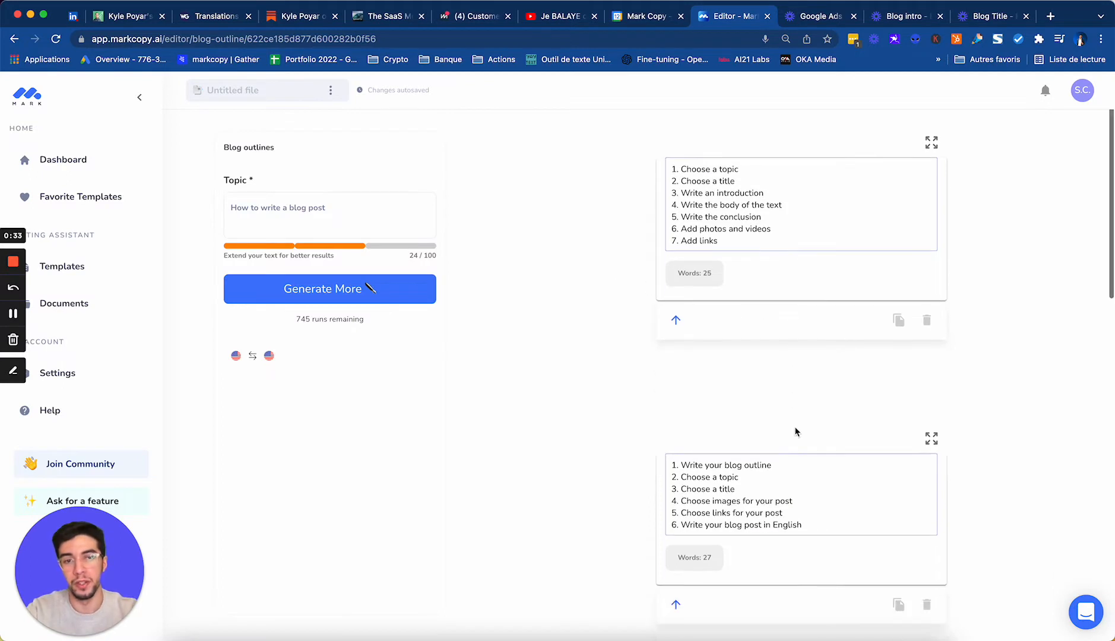
pyautogui.click(828, 414)
pyautogui.tripleClick(732, 412)
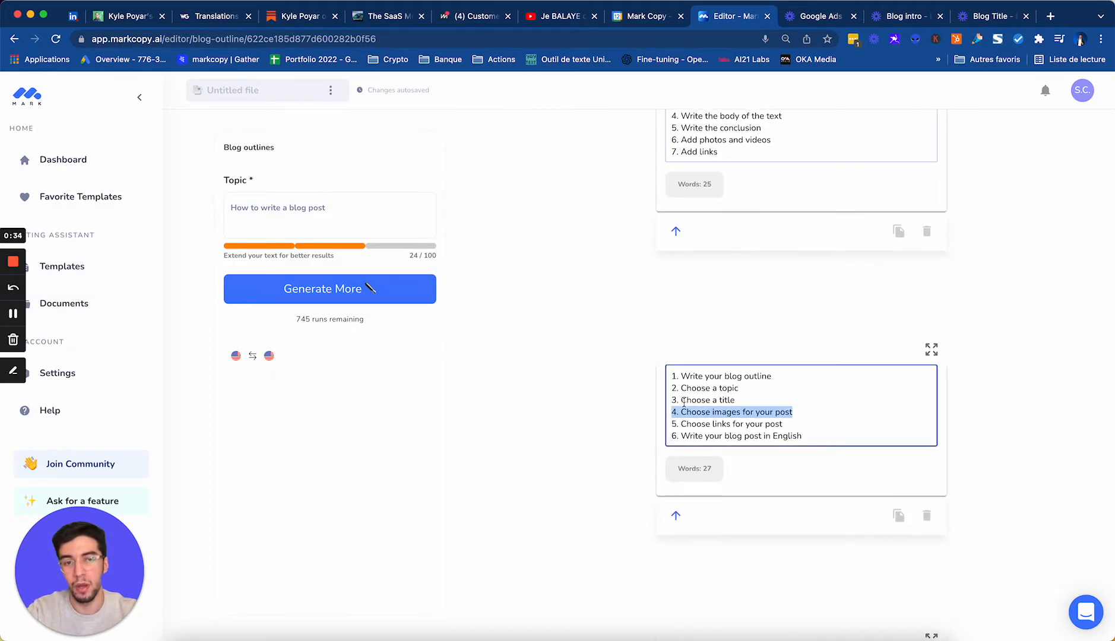
pyautogui.scroll(3, 884, 369)
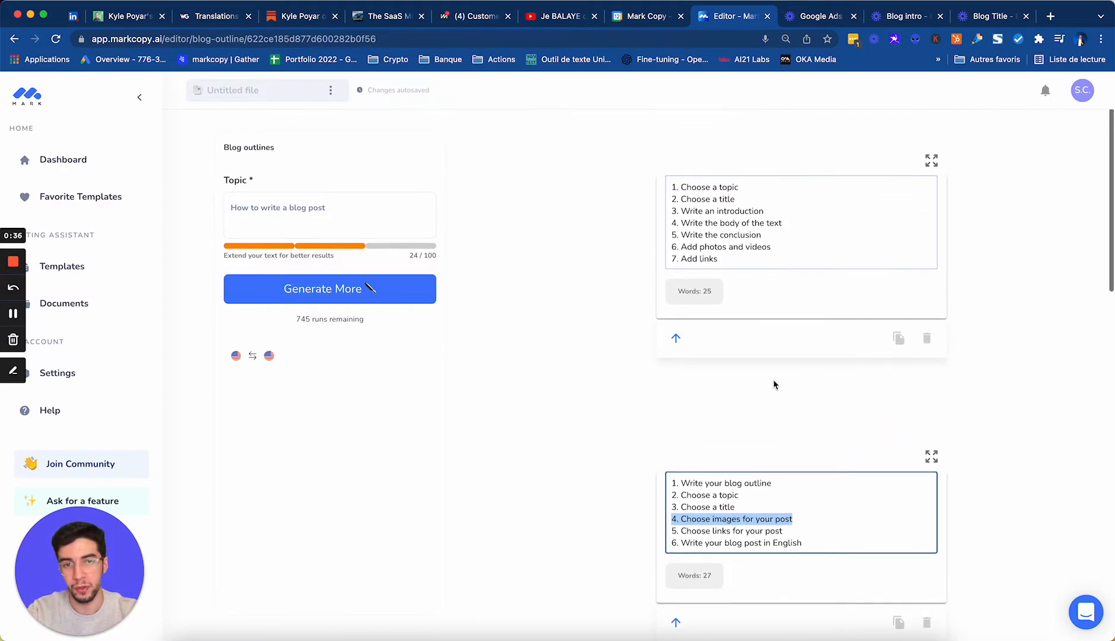
pyautogui.scroll(-2, 728, 465)
pyautogui.click(809, 485)
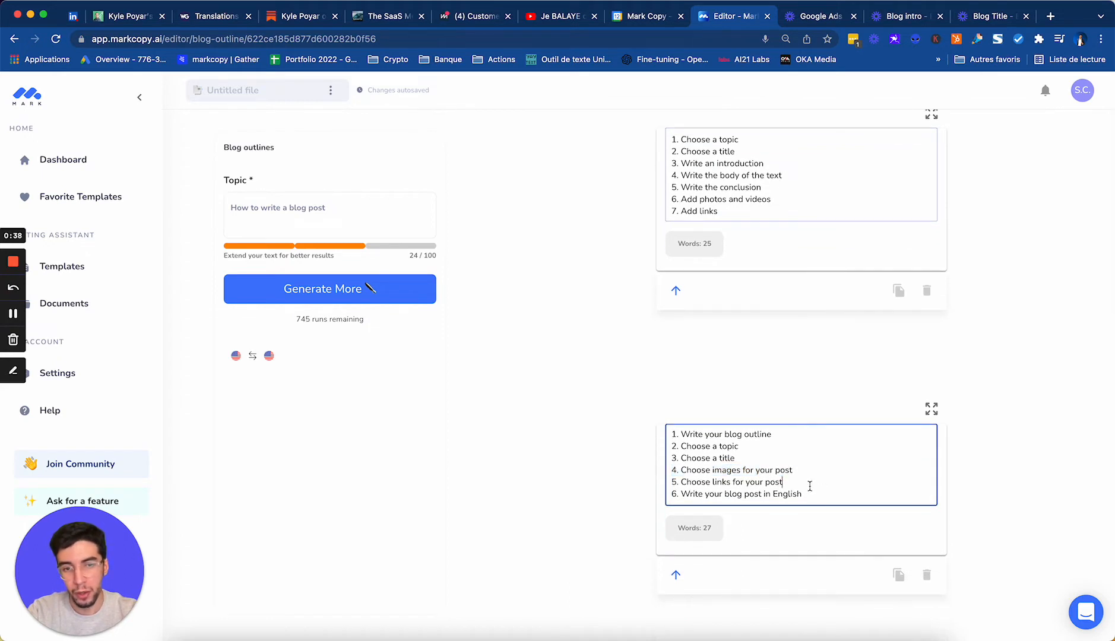
pyautogui.moveTo(809, 486); pyautogui.dragTo(634, 491)
pyautogui.press('cmd+c')
pyautogui.scroll(1, 749, 386)
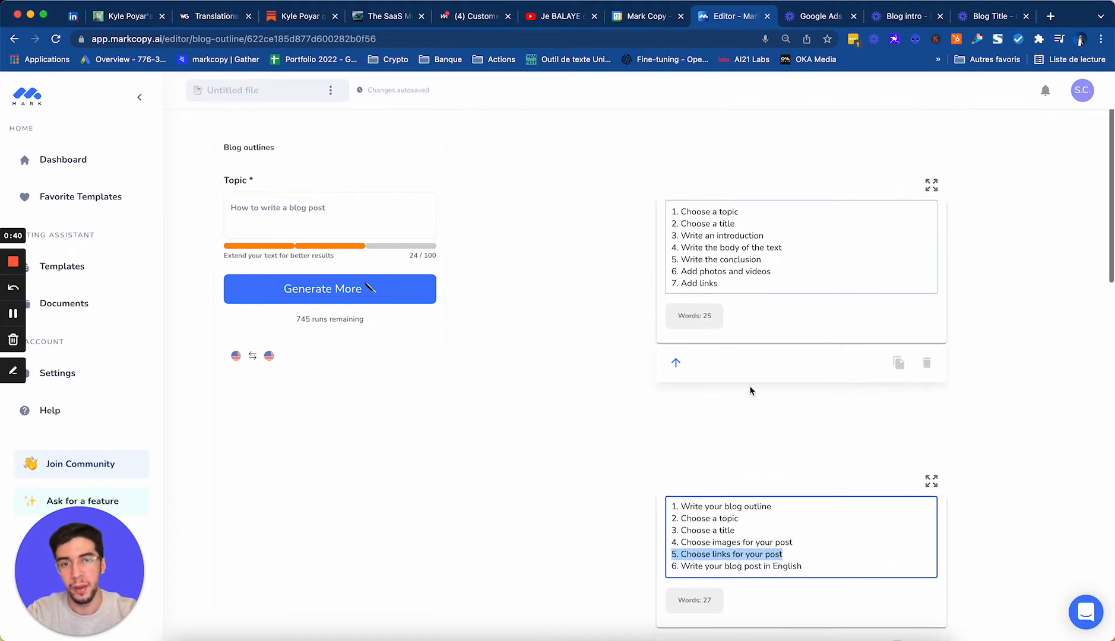
# - Replace "Add links" in item 7 of the first outline with the copied line, removing its duplicate number
pyautogui.moveTo(721, 284); pyautogui.dragTo(677, 284)
pyautogui.press('cmd+v')
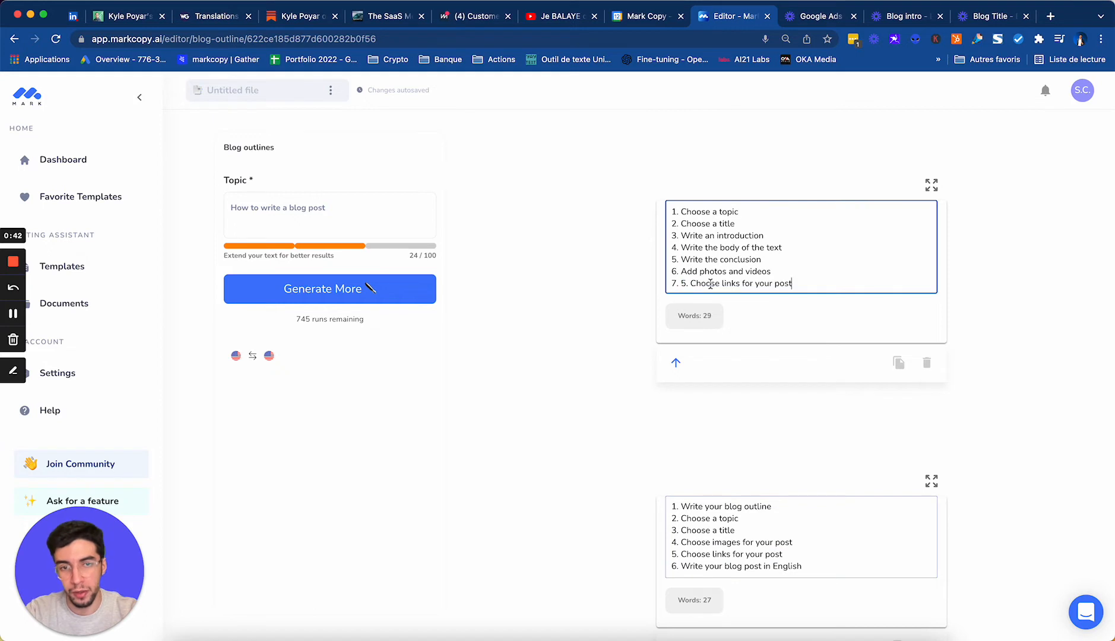
pyautogui.click(688, 283)
pyautogui.press('BackSpace')
pyautogui.press('BackSpace')
pyautogui.press('BackSpace')
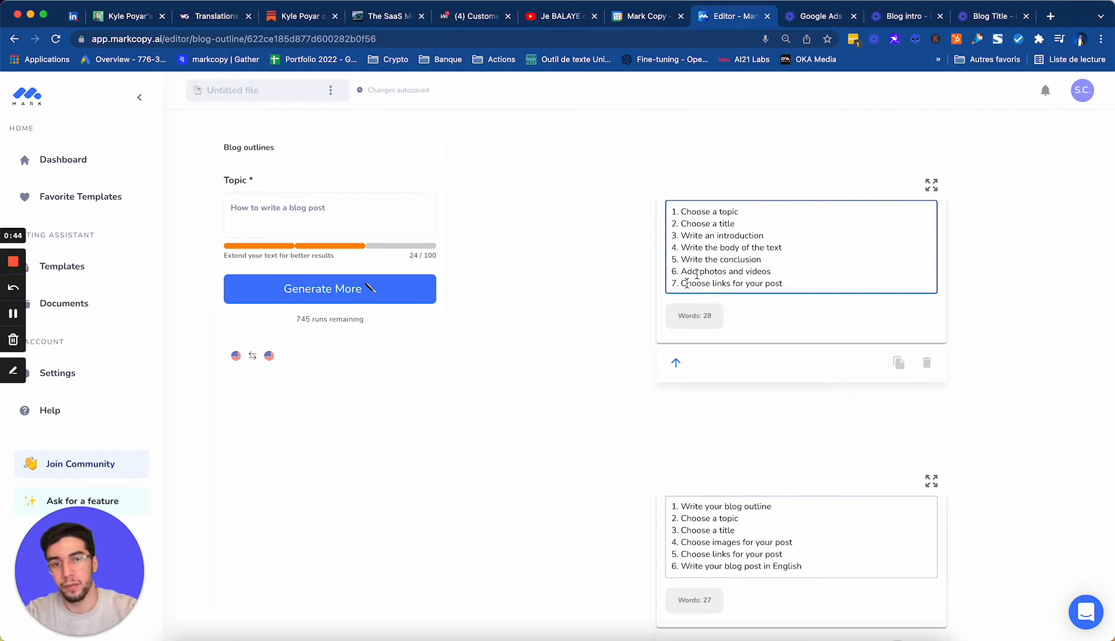
# - Delete item 3, "Write an introduction", from the first outline
pyautogui.moveTo(672, 214); pyautogui.dragTo(858, 298)
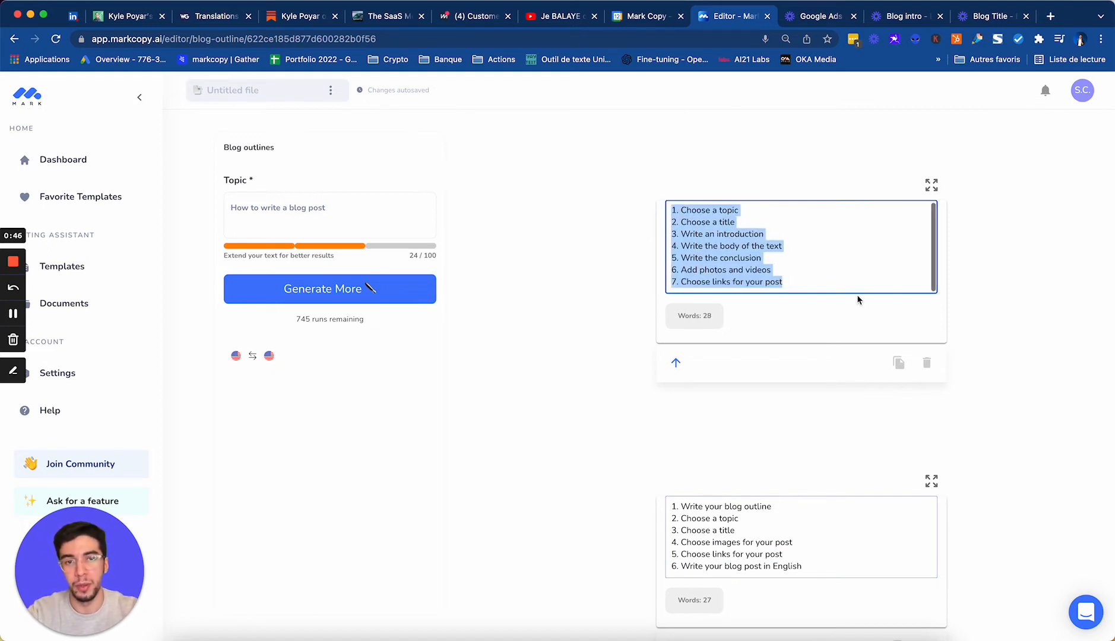
pyautogui.moveTo(779, 233); pyautogui.dragTo(519, 231)
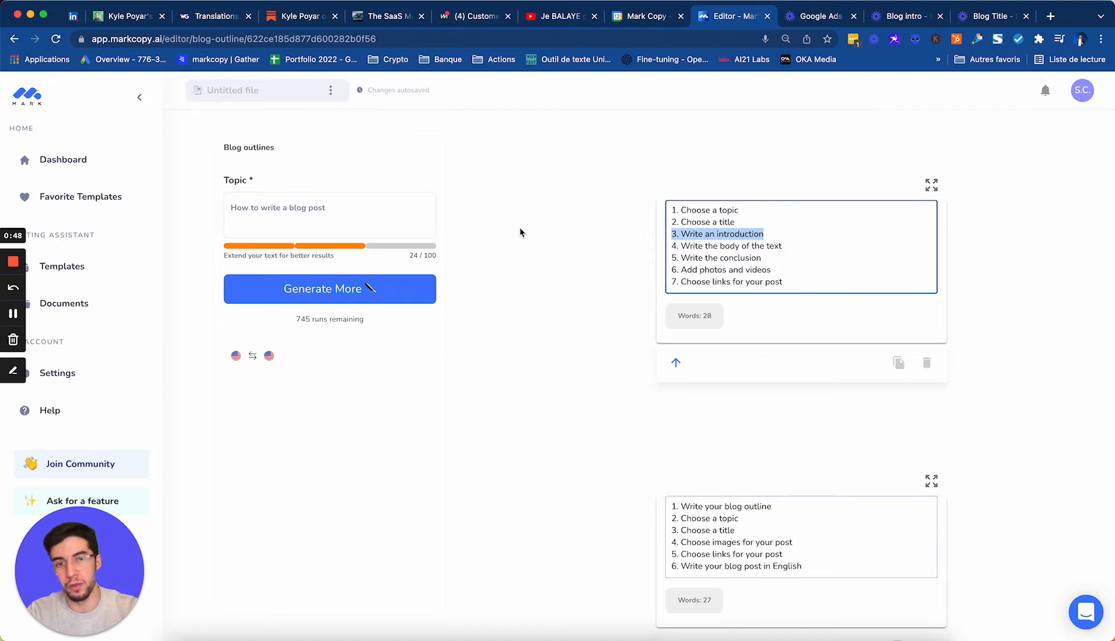
pyautogui.press('BackSpace')
# - Copy one item from the third outline and paste it into the first outline at the "Choose a title" line
pyautogui.scroll(-6, 550, 321)
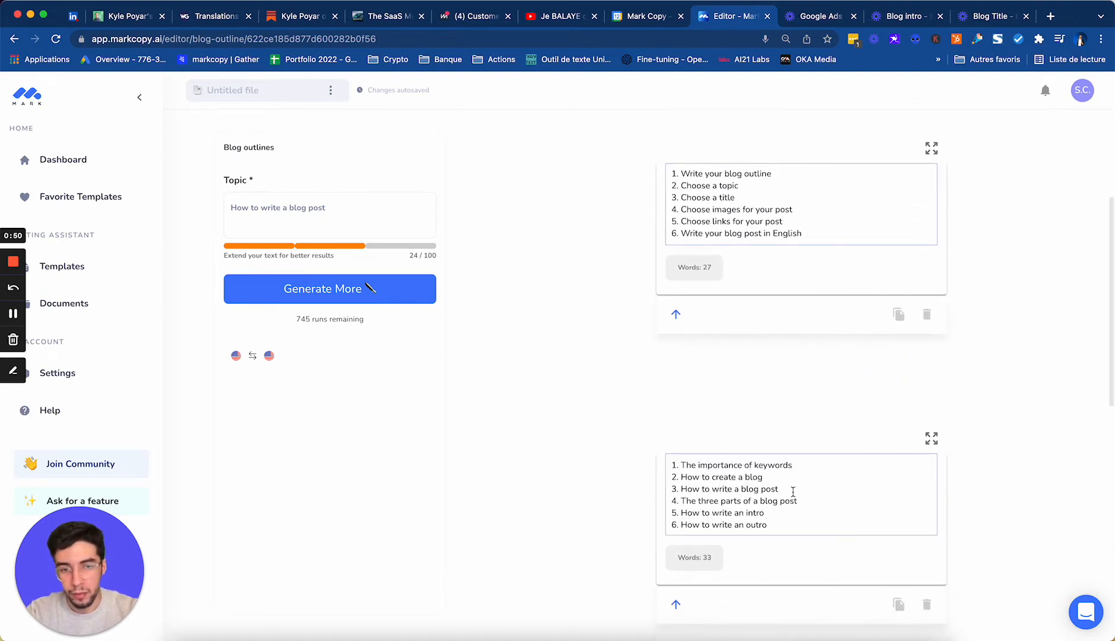
pyautogui.moveTo(786, 498); pyautogui.dragTo(602, 497)
pyautogui.hotkey('ctrl', 'c')
pyautogui.scroll(5, 687, 350)
pyautogui.click(730, 225)
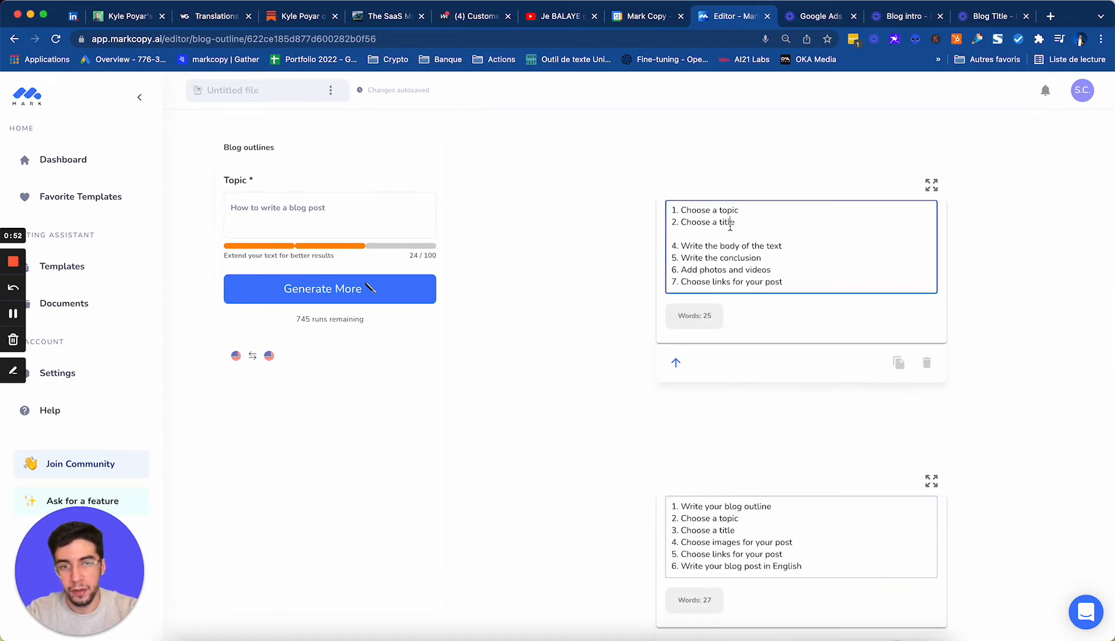
pyautogui.hotkey('ctrl', 'v')
# - Open the third outline in the expanded editor and add the title line "How to write a blog post" above its text
pyautogui.scroll(-6, 629, 367)
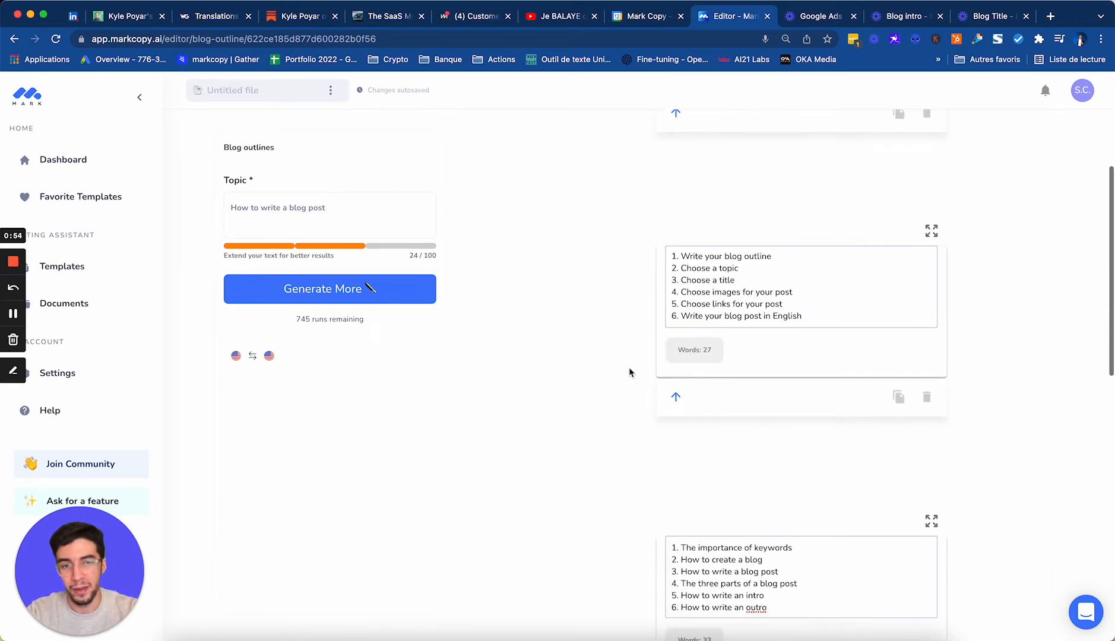
pyautogui.scroll(-2, 629, 372)
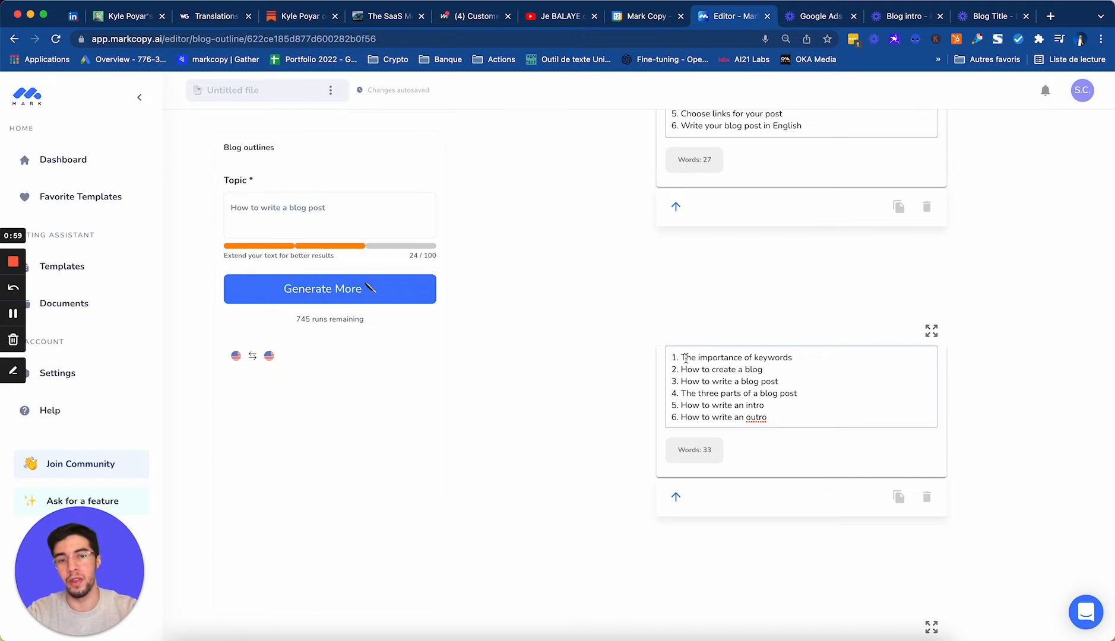
pyautogui.click(931, 330)
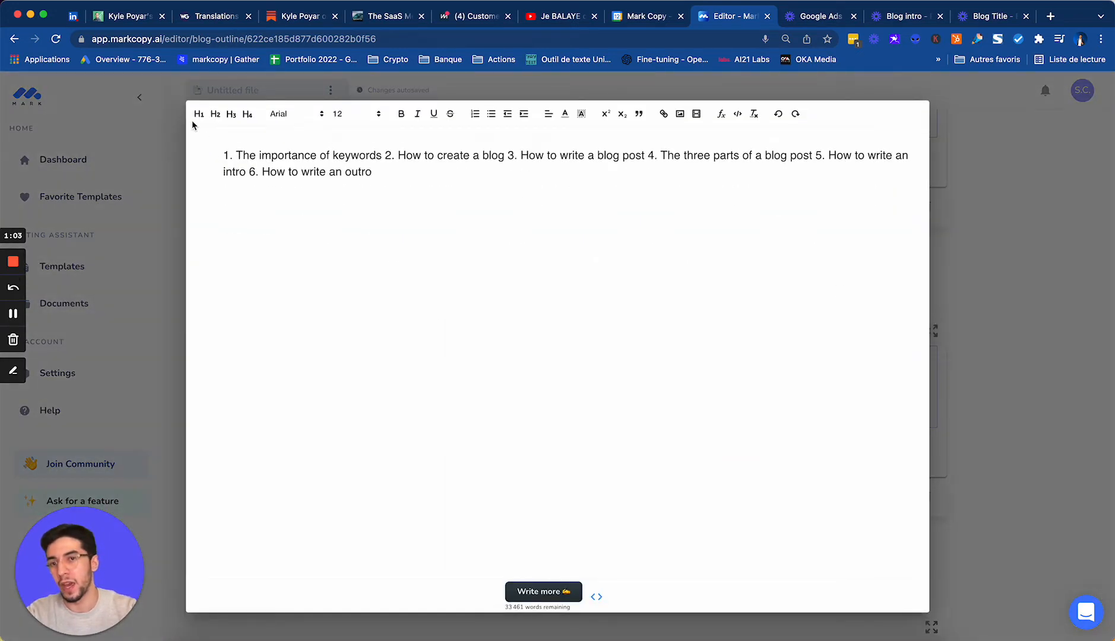
pyautogui.click(224, 155)
pyautogui.press('Return')
pyautogui.press('Return')
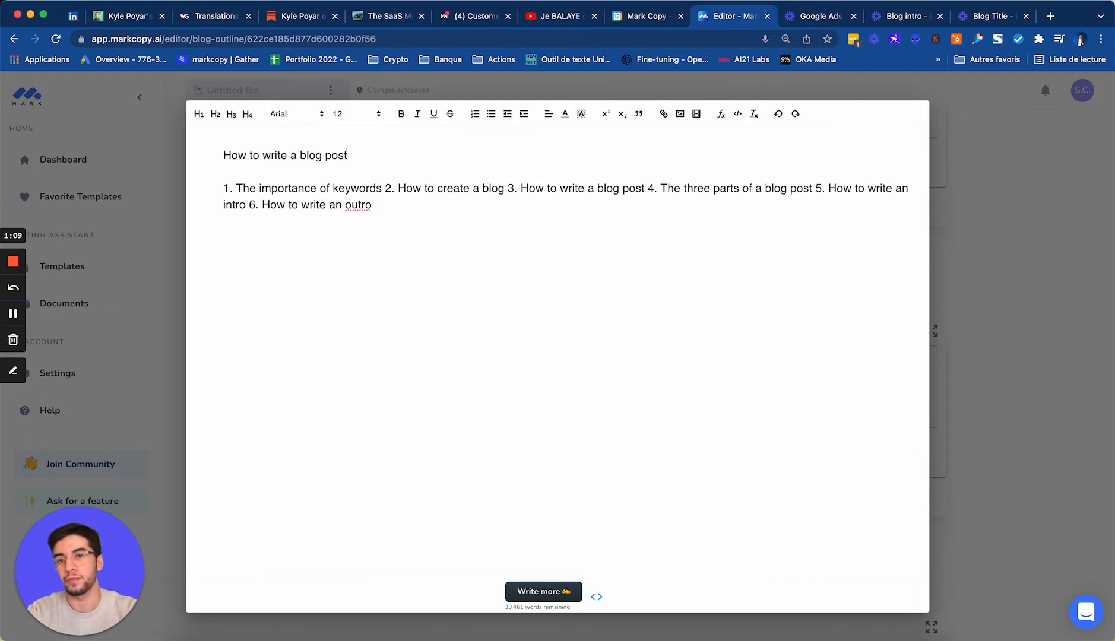
# - Format the title as Heading 1 and the outline text as Heading 2, then close the expanded editor
pyautogui.tripleClick(290, 156)
pyautogui.click(195, 113)
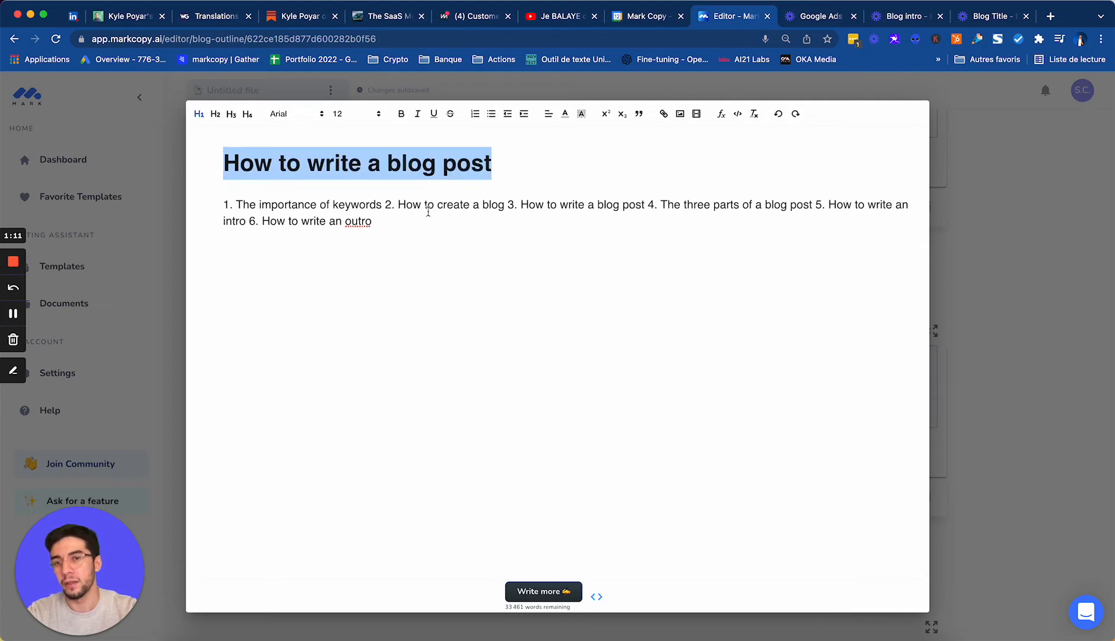
pyautogui.moveTo(383, 204); pyautogui.dragTo(234, 203)
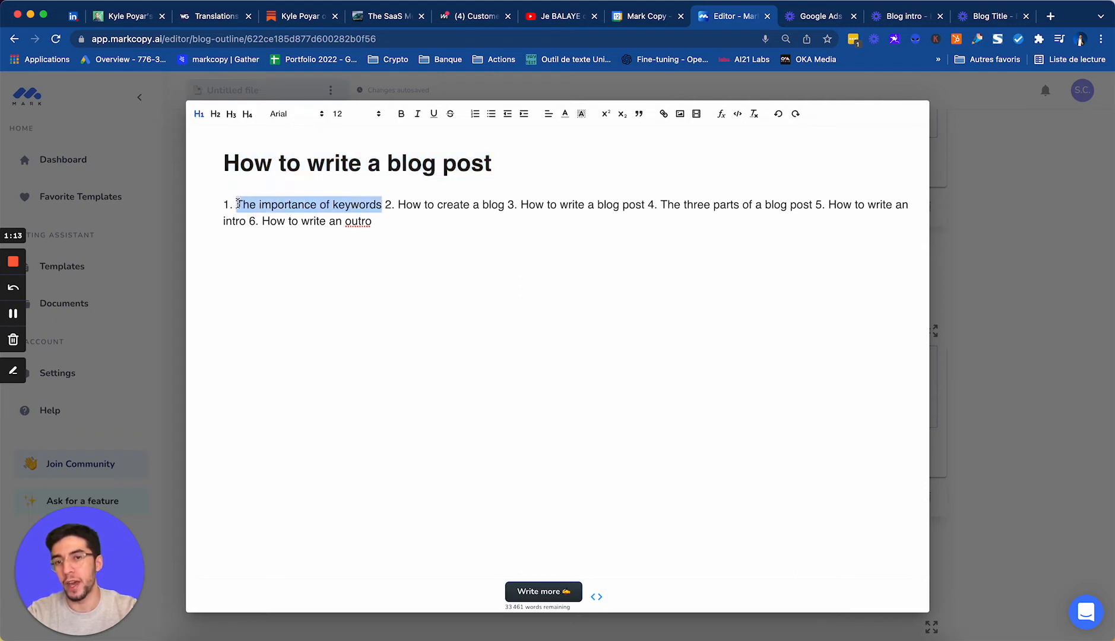
pyautogui.click(216, 115)
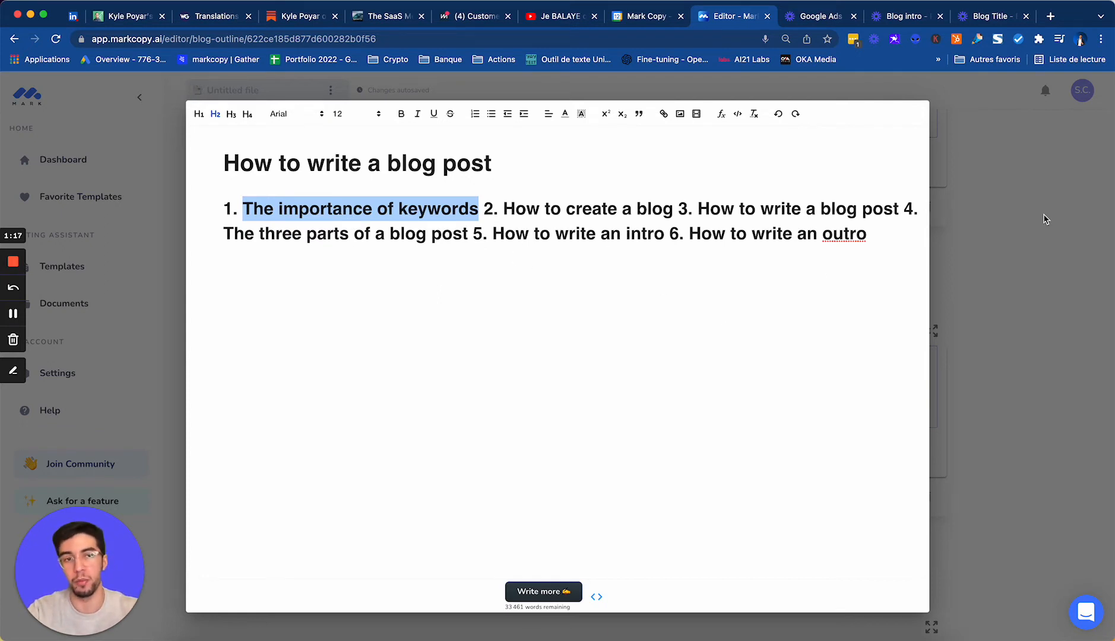
pyautogui.click(1061, 219)
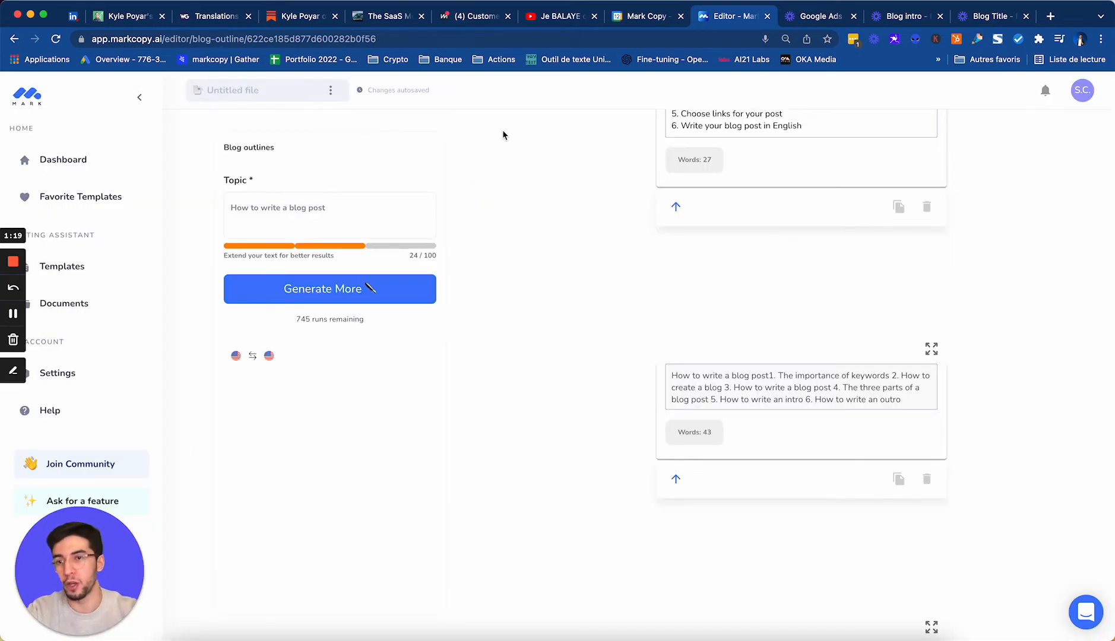
# - Open the Full blog post template from the template library
pyautogui.click(87, 262)
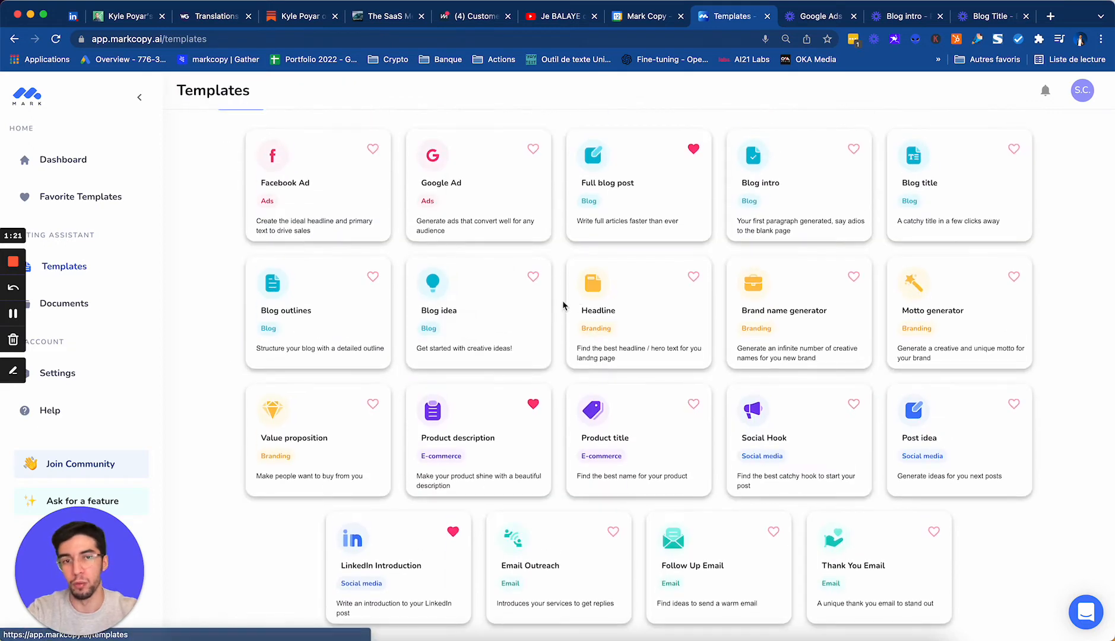
pyautogui.scroll(1, 624, 250)
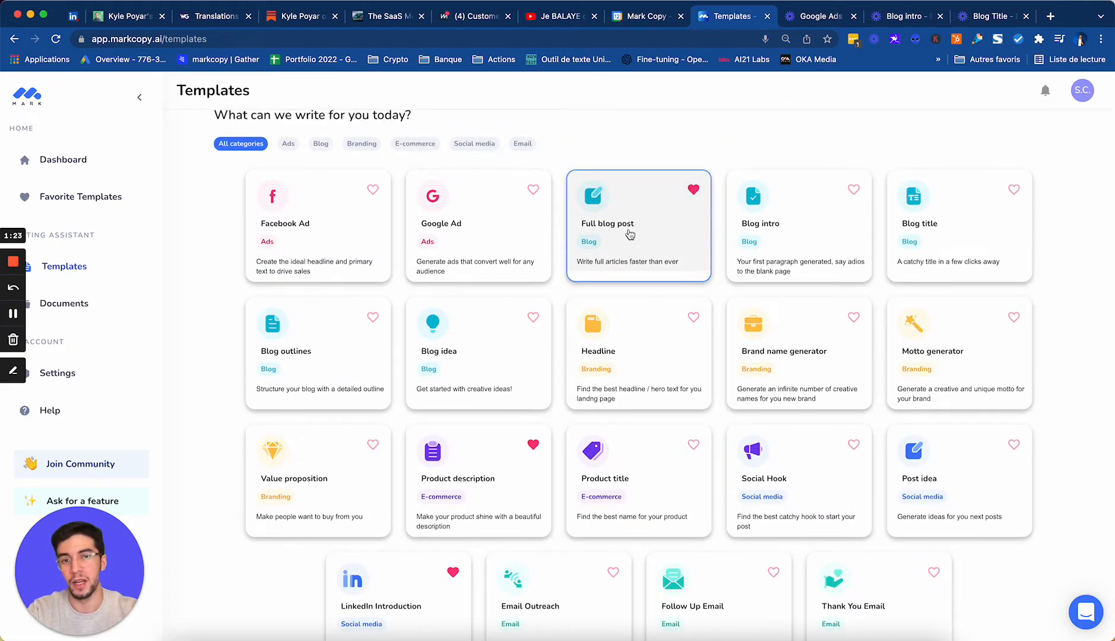
pyautogui.click(634, 229)
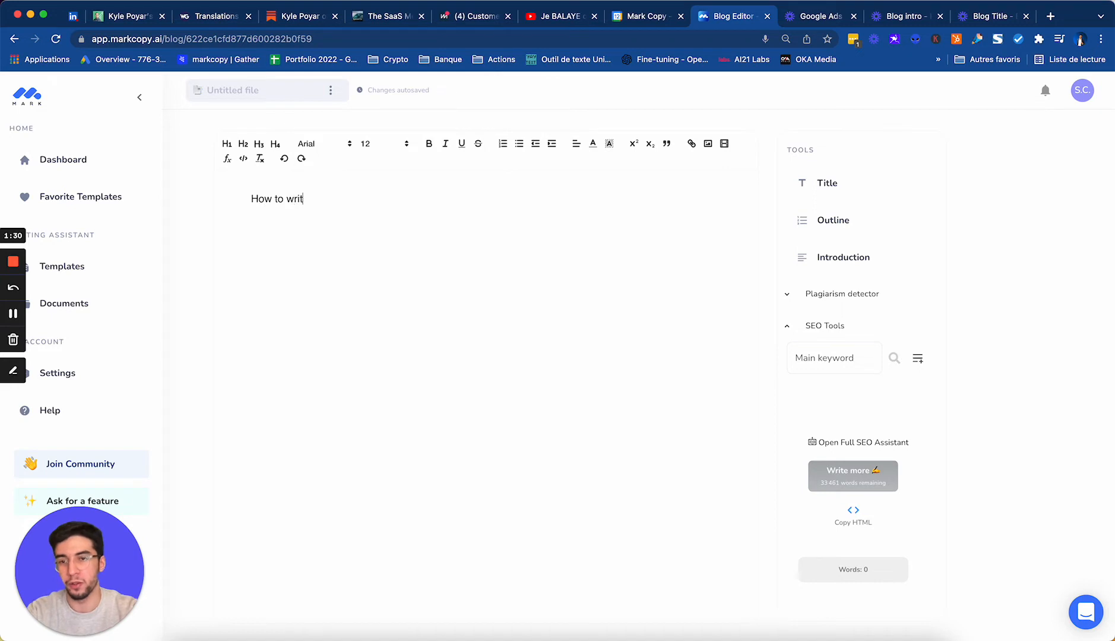
# - Enter "How to write a blog post" as the article title and format it as Heading 1
pyautogui.press('super+a')
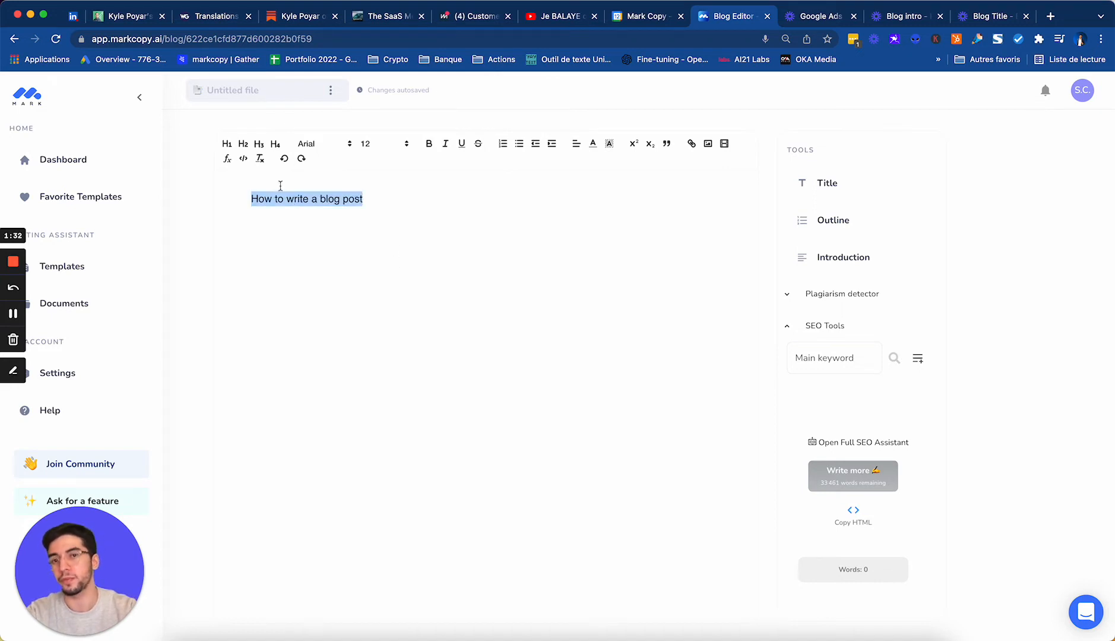
pyautogui.click(229, 147)
pyautogui.click(568, 215)
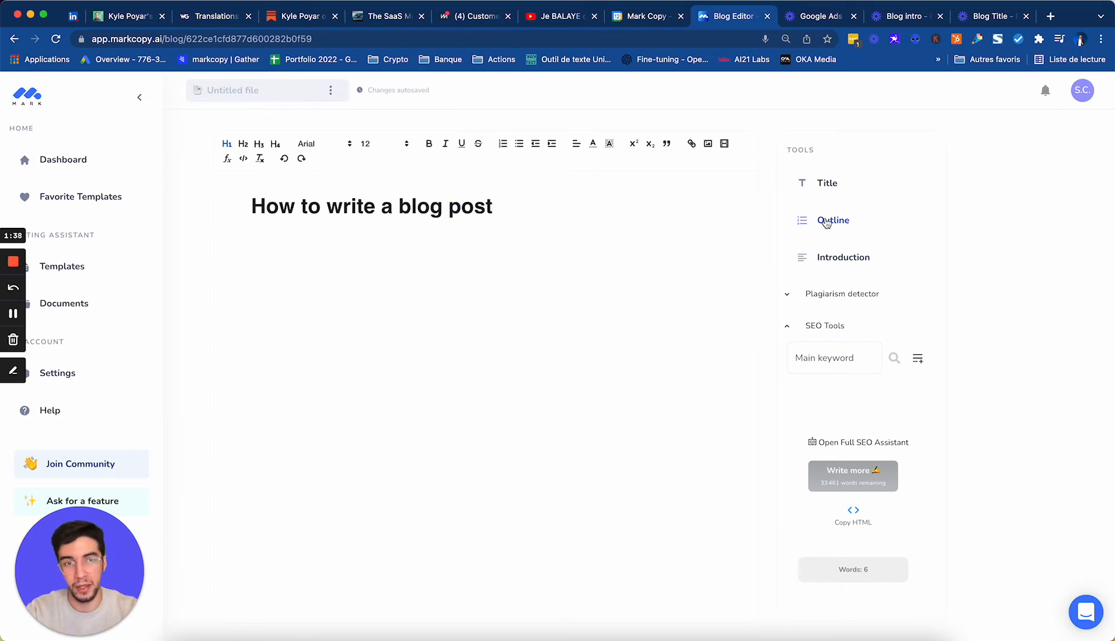
# - Generate blog outlines within the post editor for the topic "How to write a blog post"
pyautogui.click(843, 213)
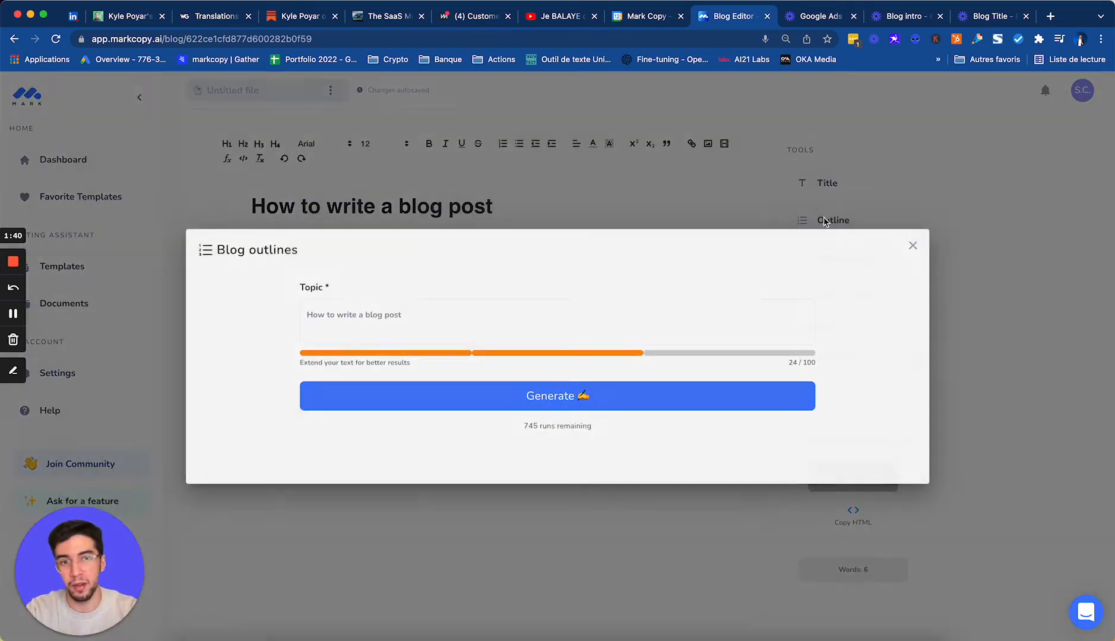
pyautogui.click(432, 319)
pyautogui.moveTo(433, 318); pyautogui.dragTo(144, 317)
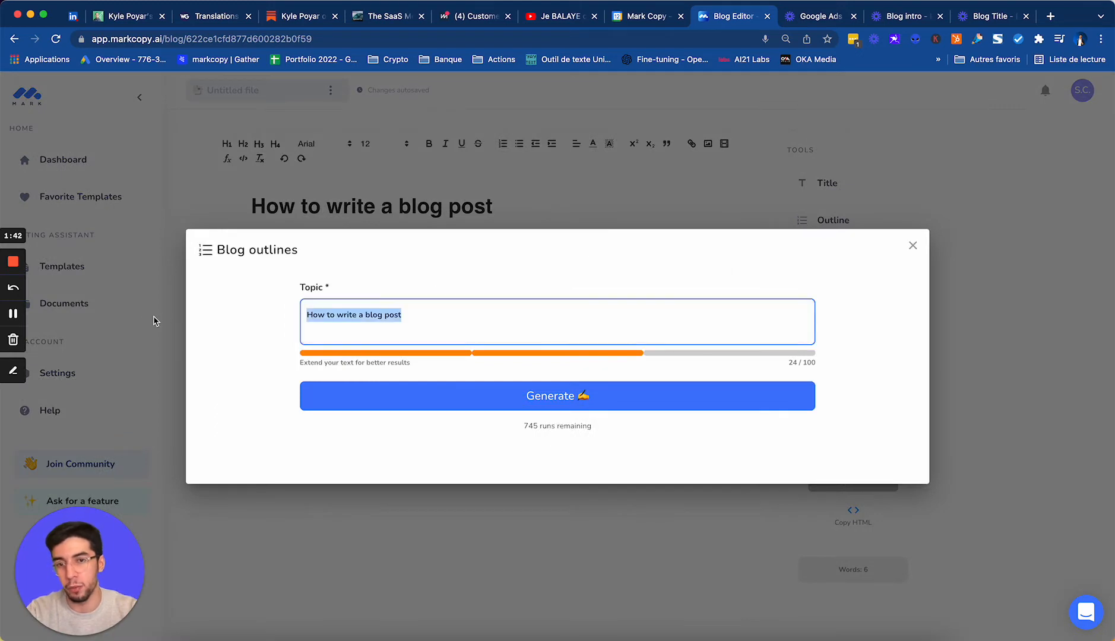
pyautogui.click(399, 277)
pyautogui.click(585, 403)
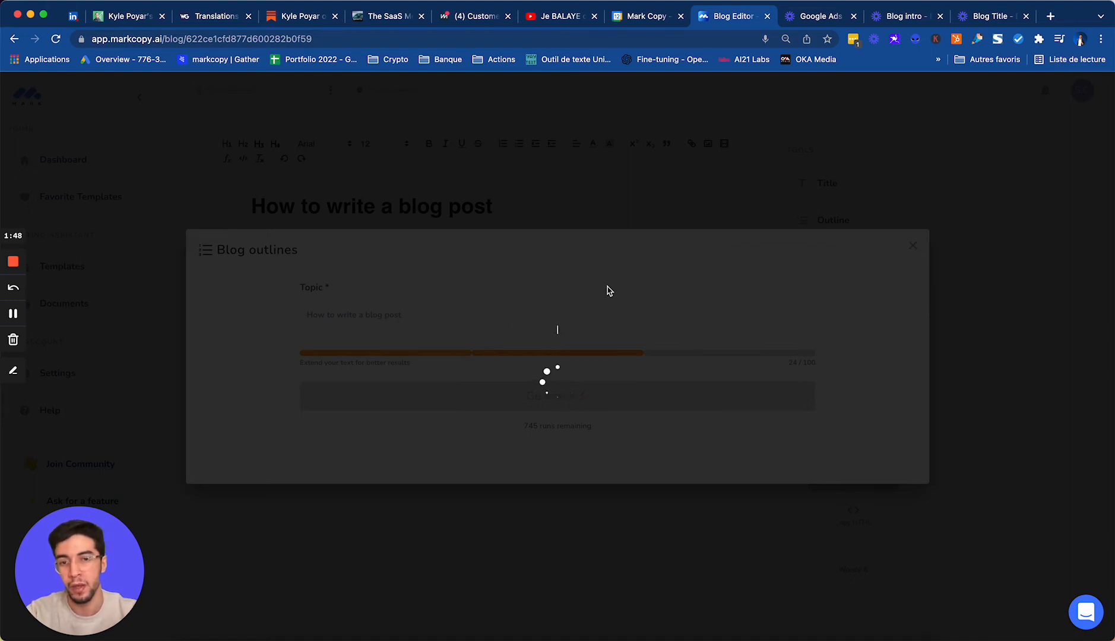
# - Add the seven-item outline beginning with "Find a good topic for your blog" to the post
pyautogui.scroll(-2, 633, 338)
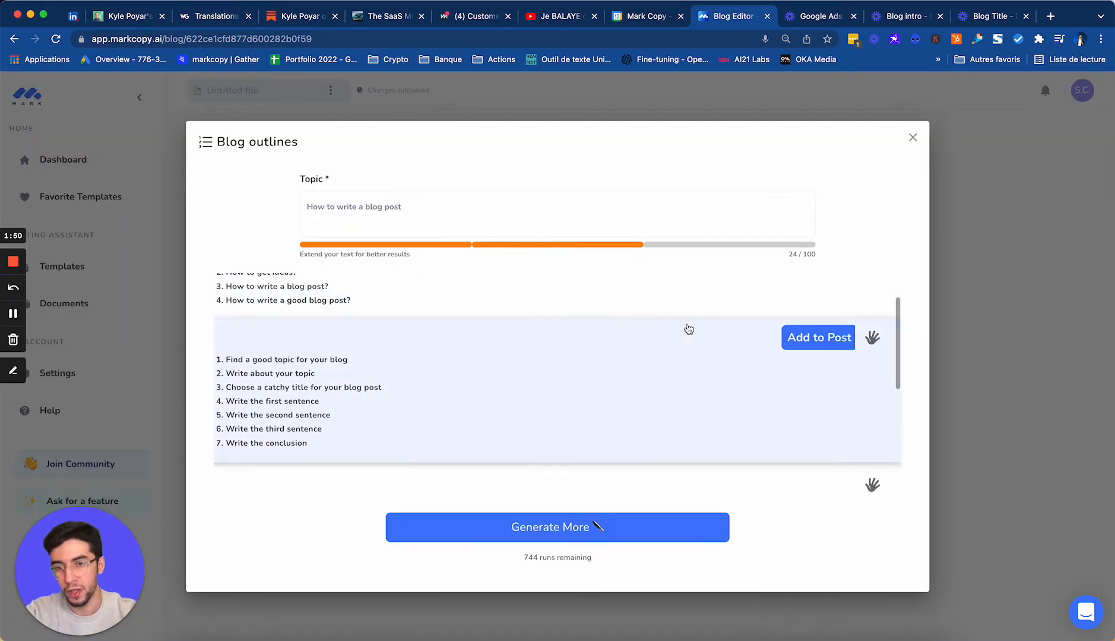
pyautogui.scroll(2, 689, 329)
pyautogui.click(808, 393)
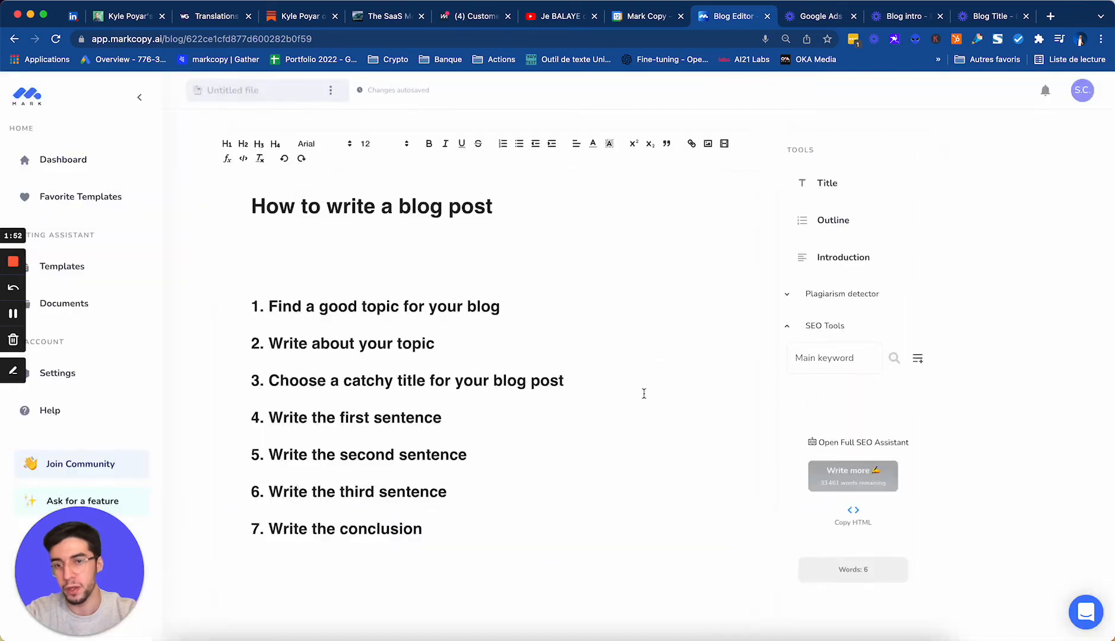
# - Add the four-item outline beginning with "The importance of writing" below the conclusion heading in the post
pyautogui.click(461, 536)
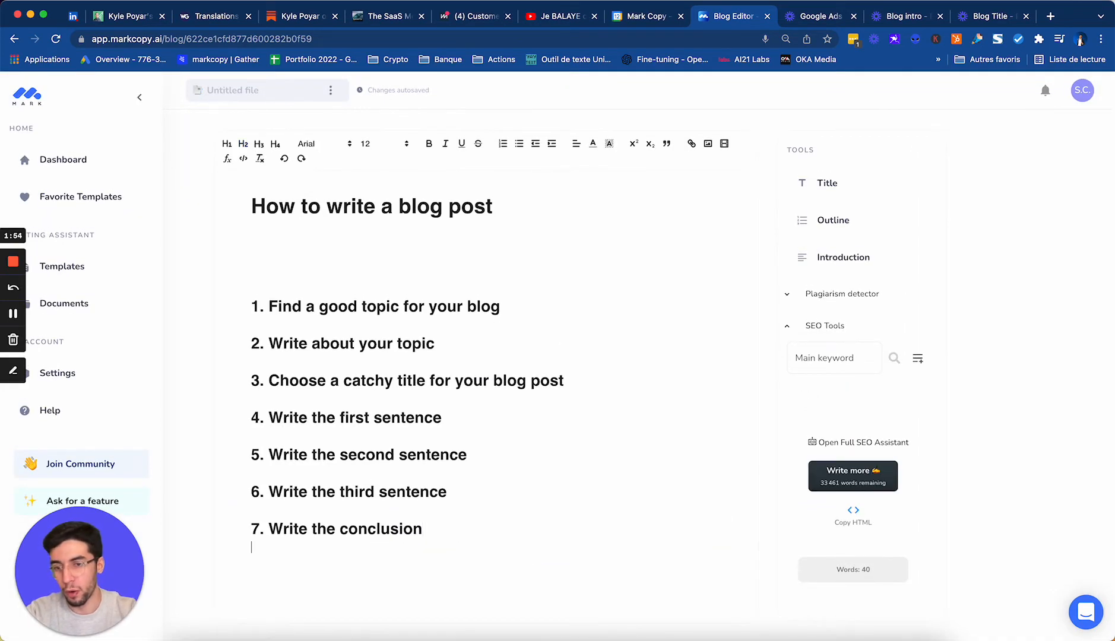
pyautogui.click(838, 223)
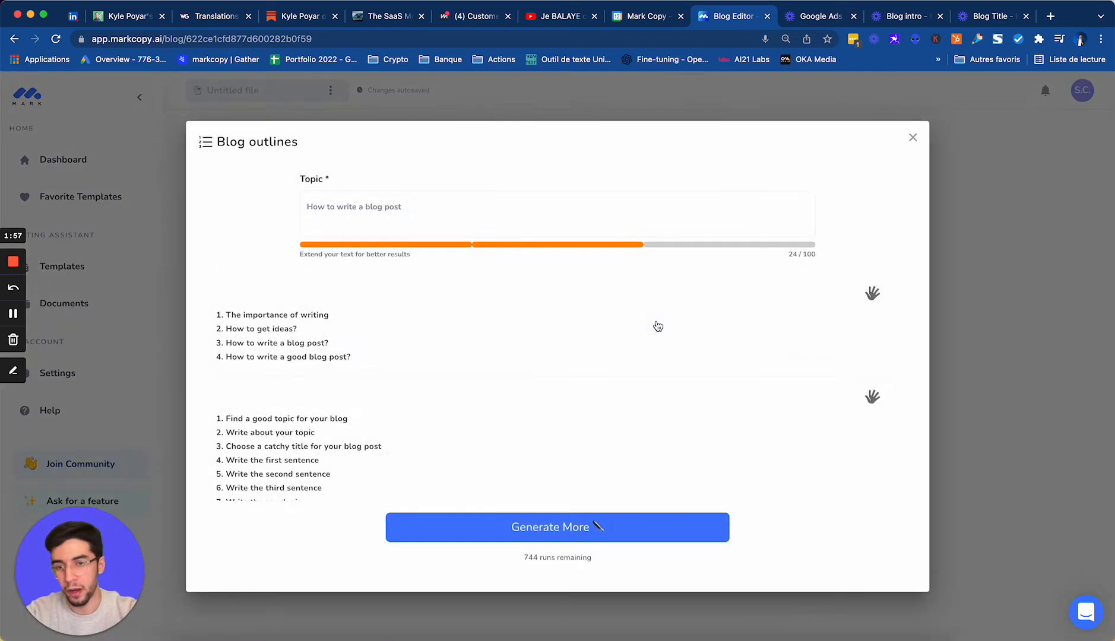
pyautogui.scroll(-5, 654, 326)
pyautogui.scroll(3, 798, 309)
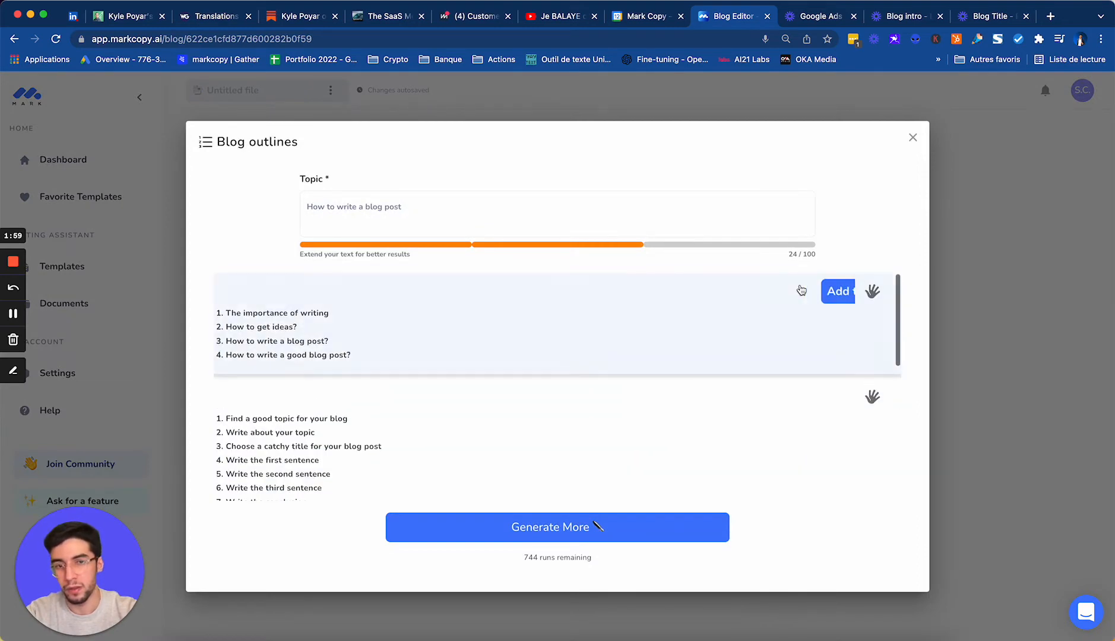
pyautogui.click(814, 291)
pyautogui.scroll(-3, 599, 421)
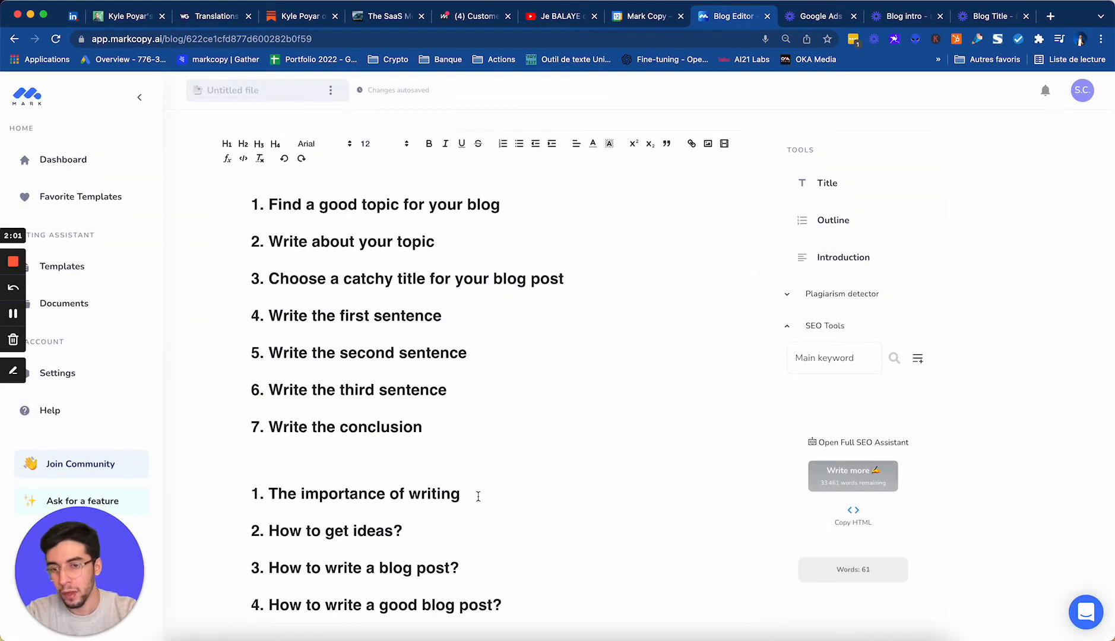
# - Delete the headings "1. The importance of writing" and "5. Write the second sentence" from the post
pyautogui.moveTo(461, 494); pyautogui.dragTo(251, 496)
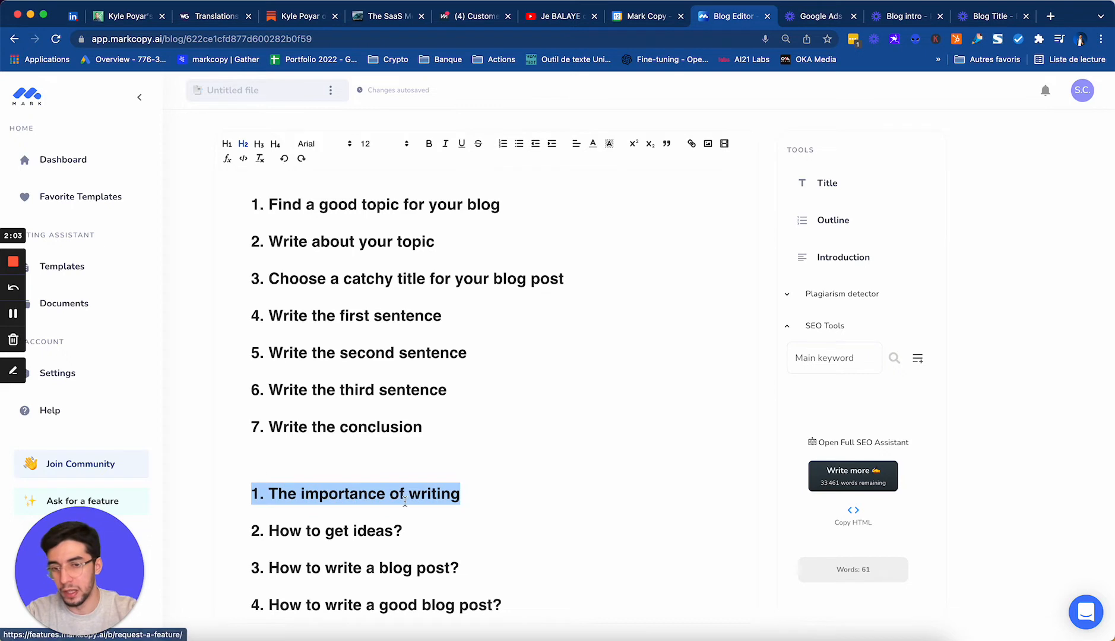
pyautogui.press('BackSpace')
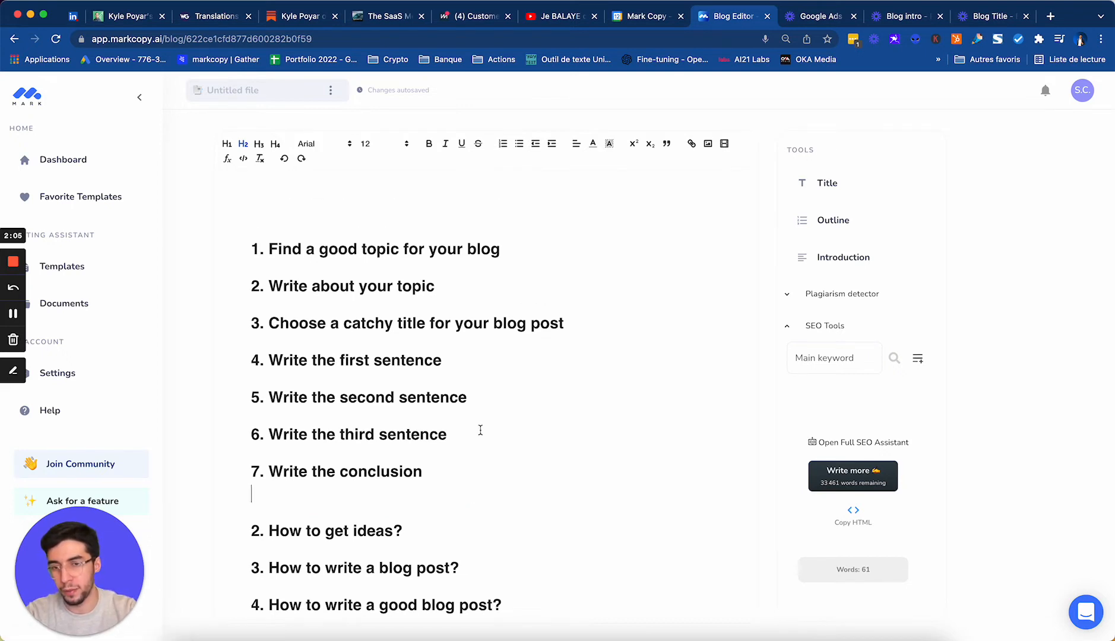
pyautogui.keyDown('shift'); pyautogui.click(175, 397); pyautogui.keyUp('shift')
pyautogui.press('BackSpace')
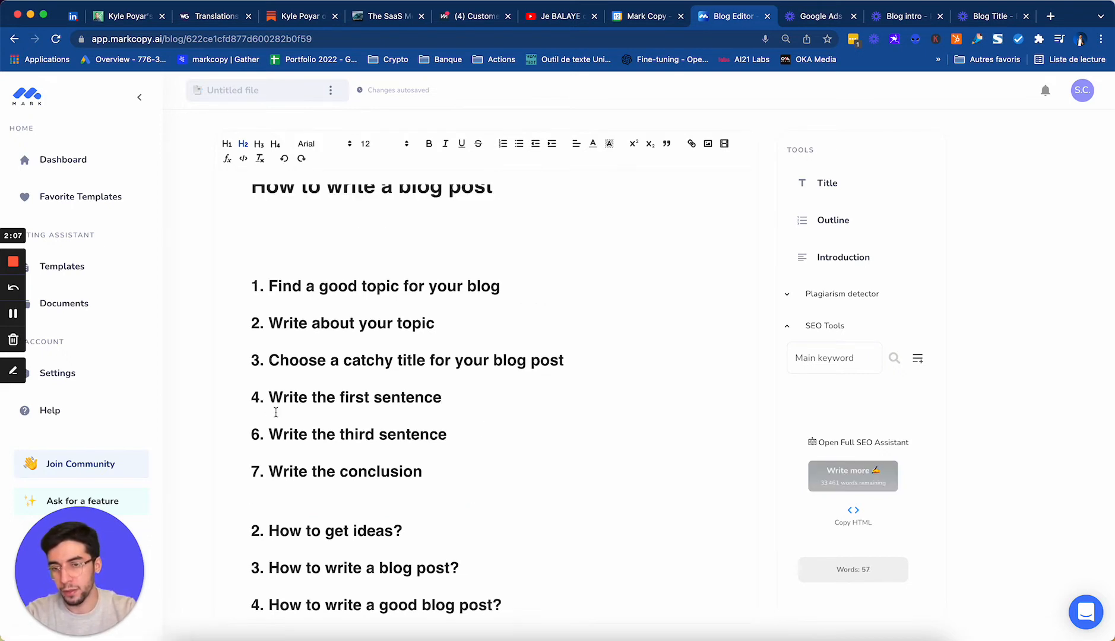
# - Renumber the "Write the third sentence" heading as 5 and remove the extra blank line below "Write the conclusion"
pyautogui.press('BackSpace')
pyautogui.write('5')
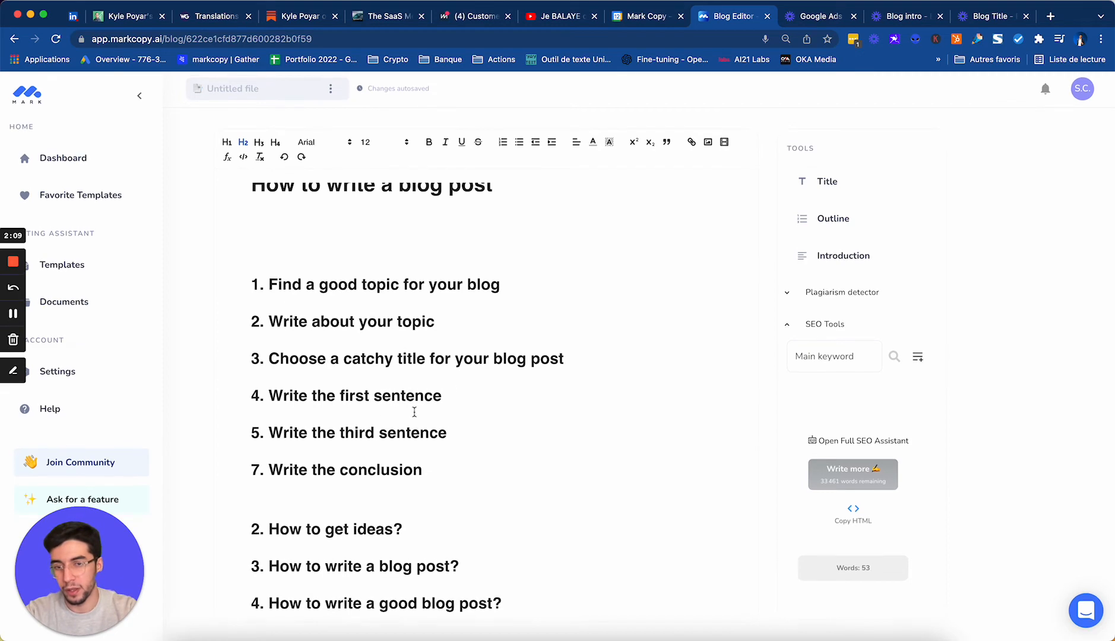
pyautogui.scroll(1, 461, 396)
pyautogui.click(326, 523)
pyautogui.press('BackSpace')
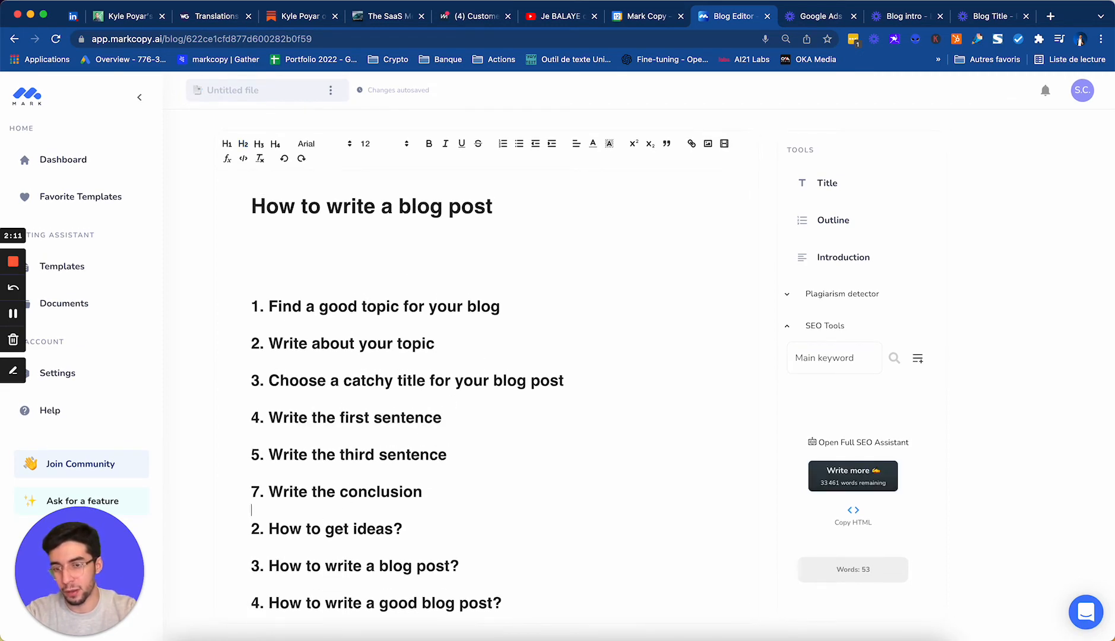
# - Generate introductions for "How to write a blog post" and add the "How To Write An Attention-Grabbing Blog Post" one below the title
pyautogui.click(326, 241)
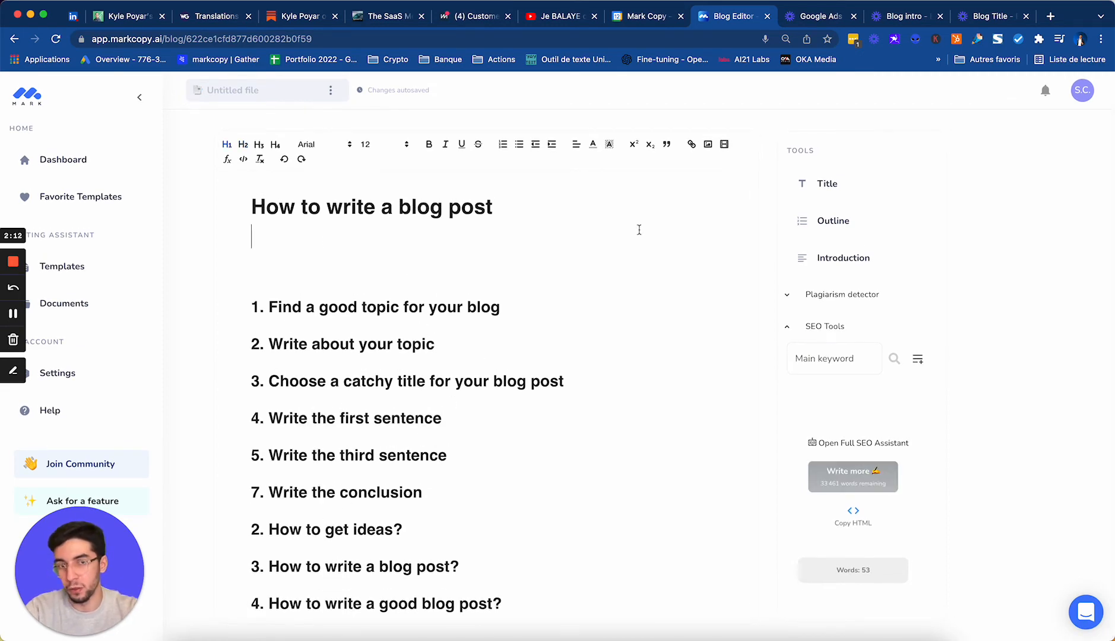
pyautogui.click(861, 263)
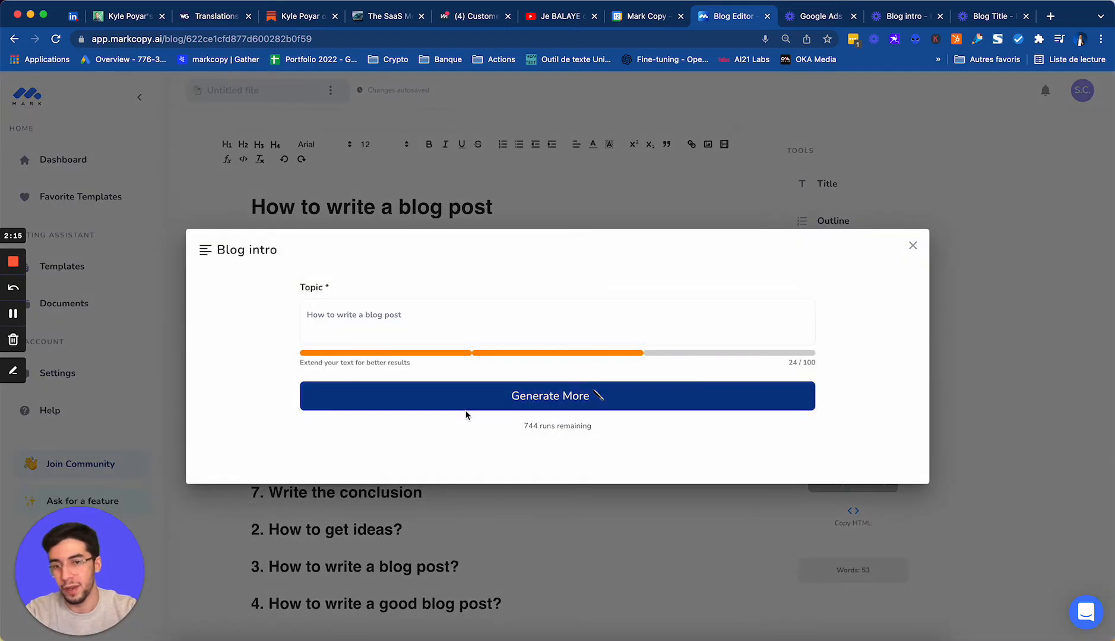
pyautogui.click(661, 408)
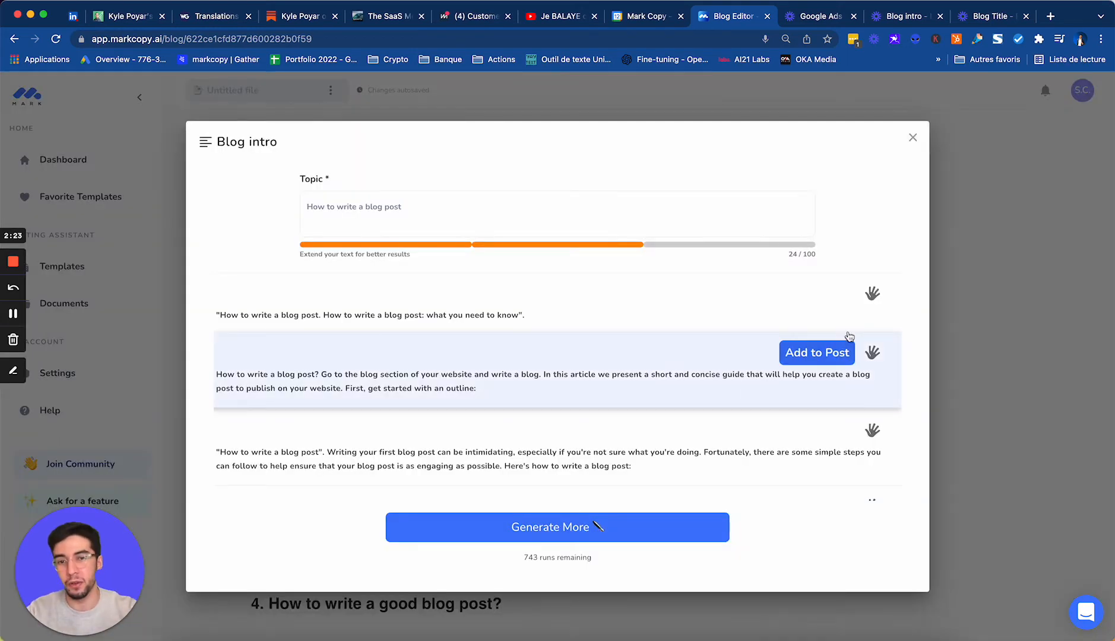
pyautogui.scroll(-2, 778, 428)
pyautogui.click(815, 414)
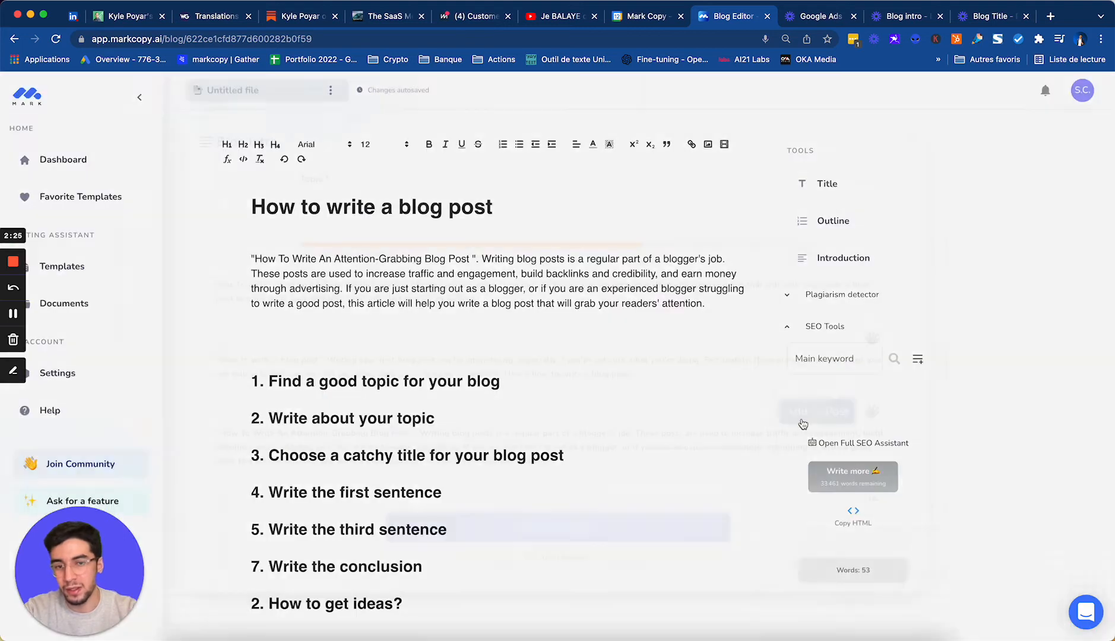
# - Generate more AI text using the entire introduction paragraph, including its quoted title, as the starting text
pyautogui.moveTo(732, 303); pyautogui.dragTo(252, 274)
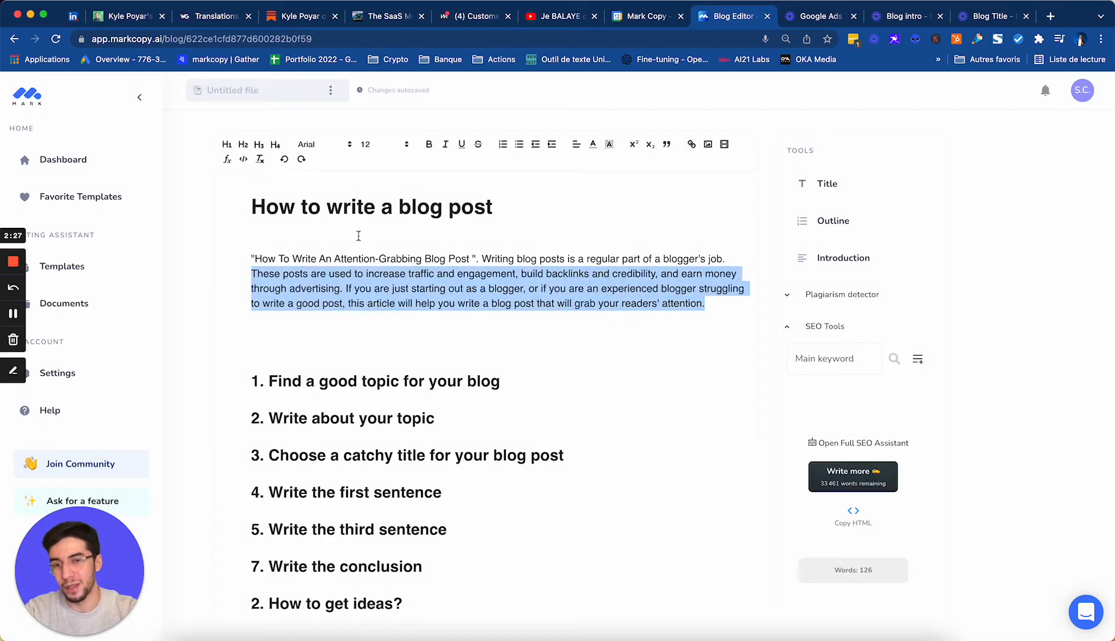
pyautogui.click(481, 261)
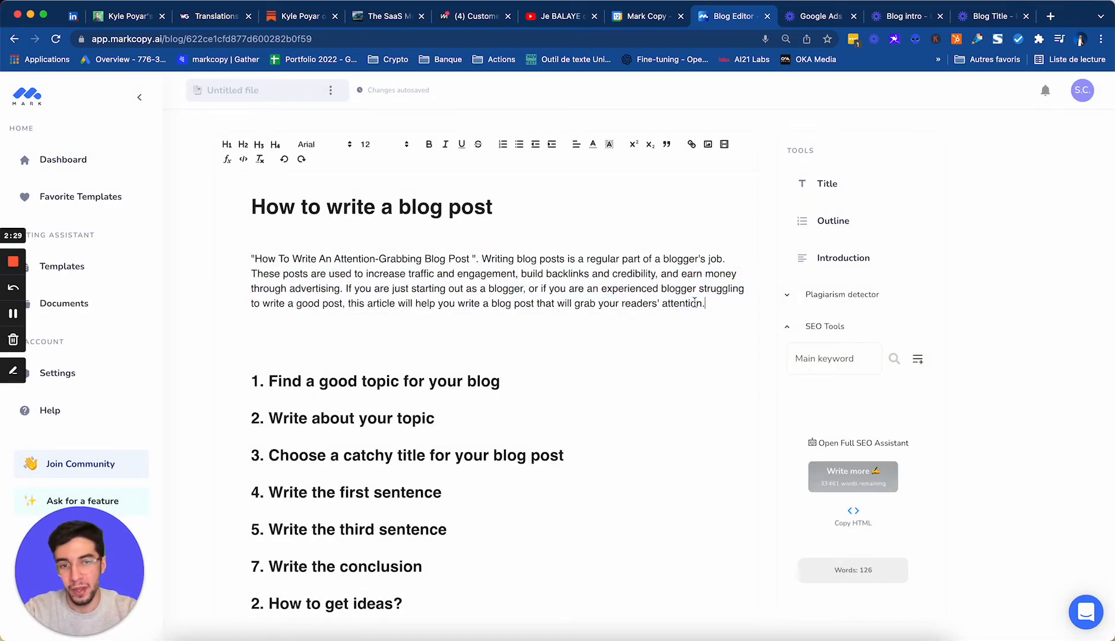
pyautogui.moveTo(704, 303); pyautogui.dragTo(197, 260)
pyautogui.click(853, 475)
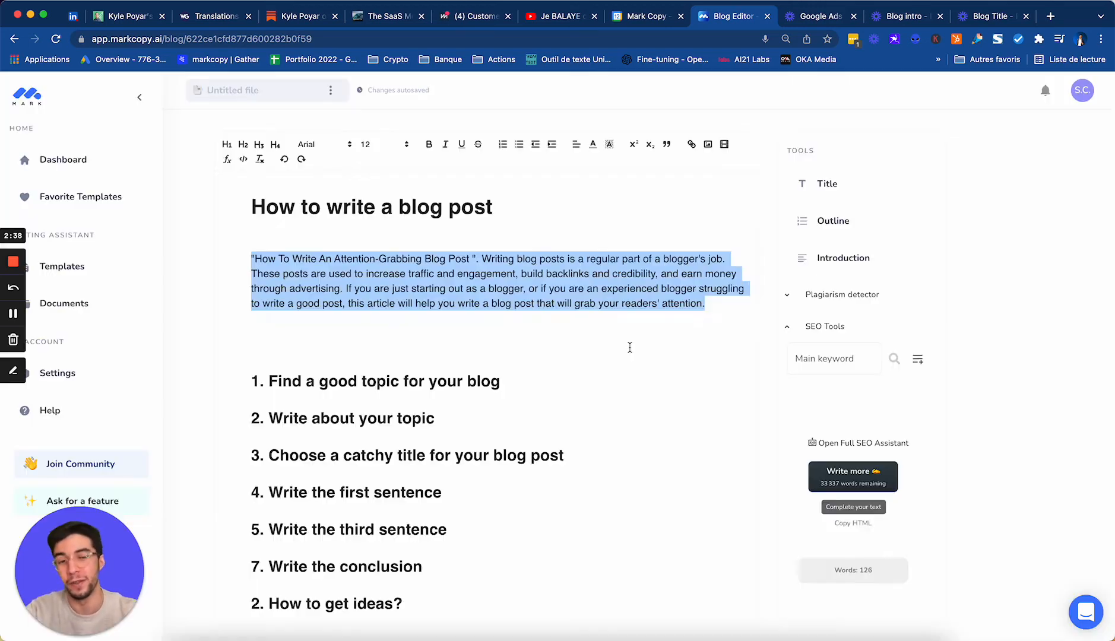
# - Review the generated continuation of the introduction and undo it
pyautogui.scroll(-2, 499, 424)
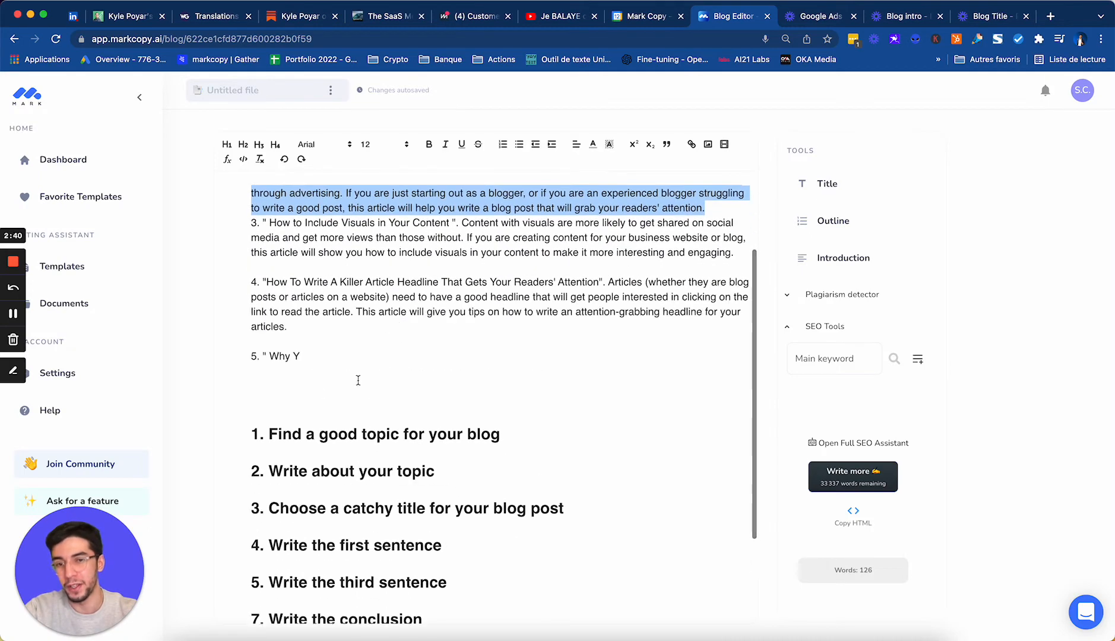
pyautogui.scroll(3, 471, 377)
pyautogui.scroll(-1, 471, 377)
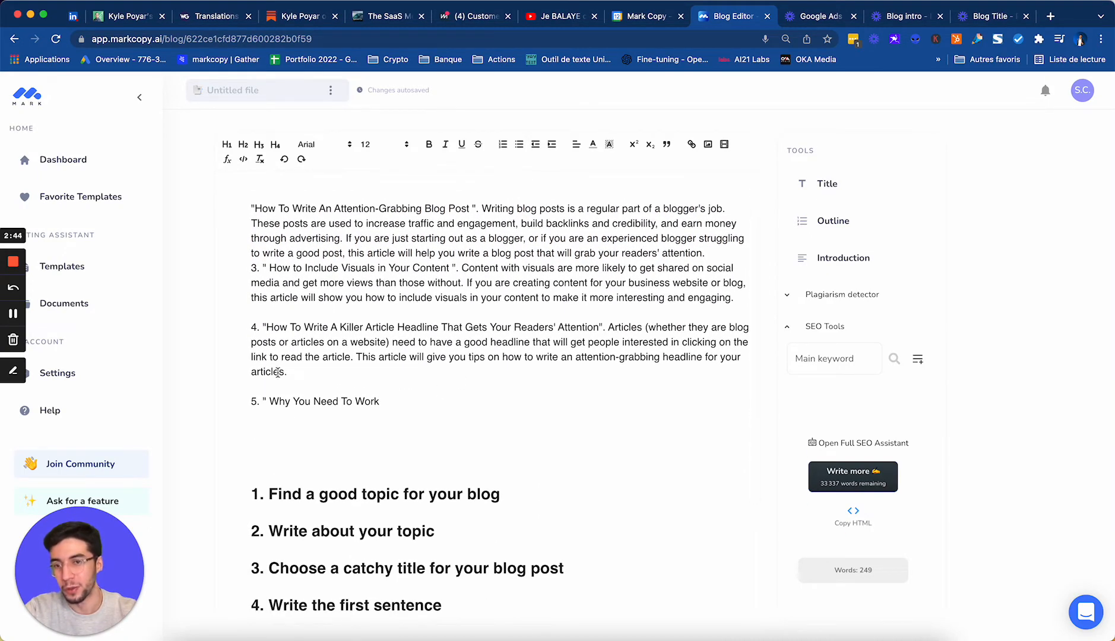
pyautogui.moveTo(245, 329); pyautogui.dragTo(494, 343)
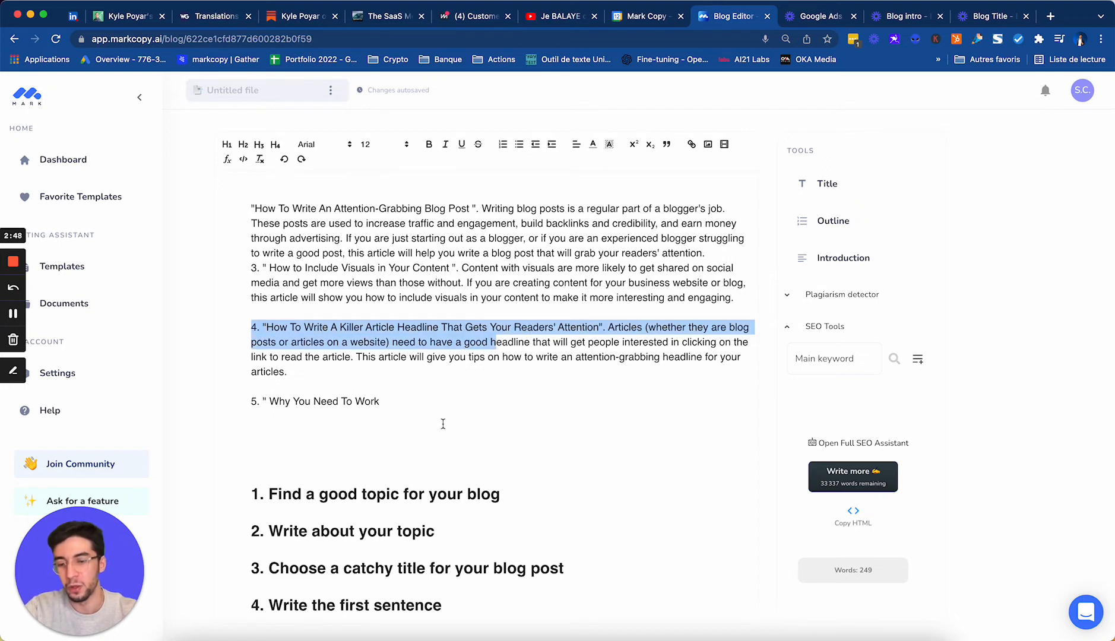
pyautogui.scroll(1, 566, 279)
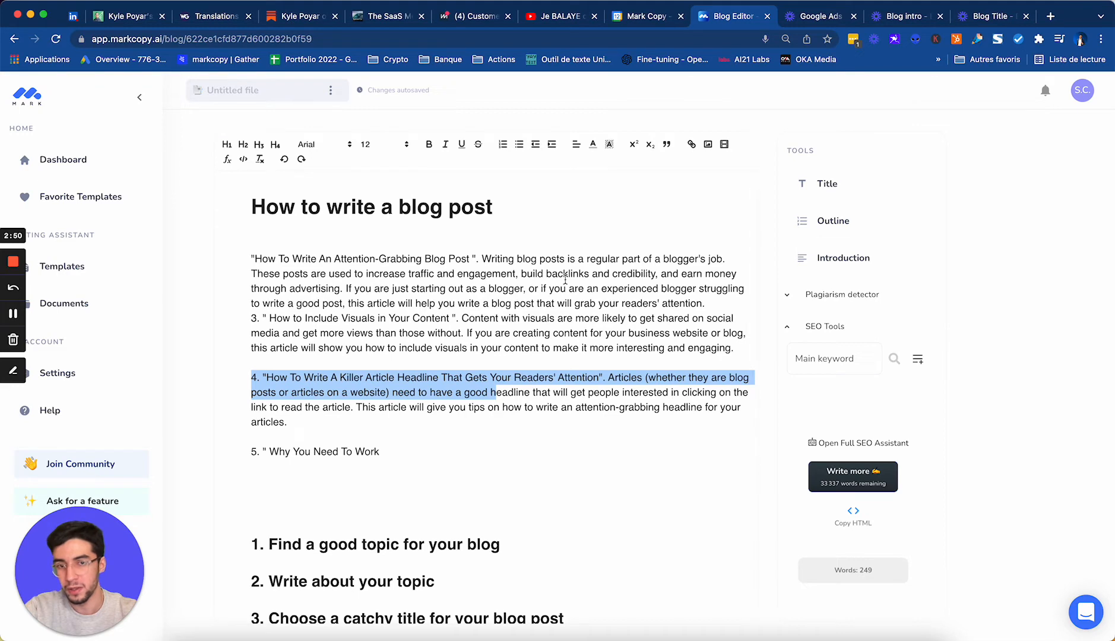
pyautogui.press('super+z')
# - Generate more AI text from the introduction, starting at "Writing blog posts is a regular part", and check the new subheadings
pyautogui.moveTo(718, 302); pyautogui.dragTo(487, 259)
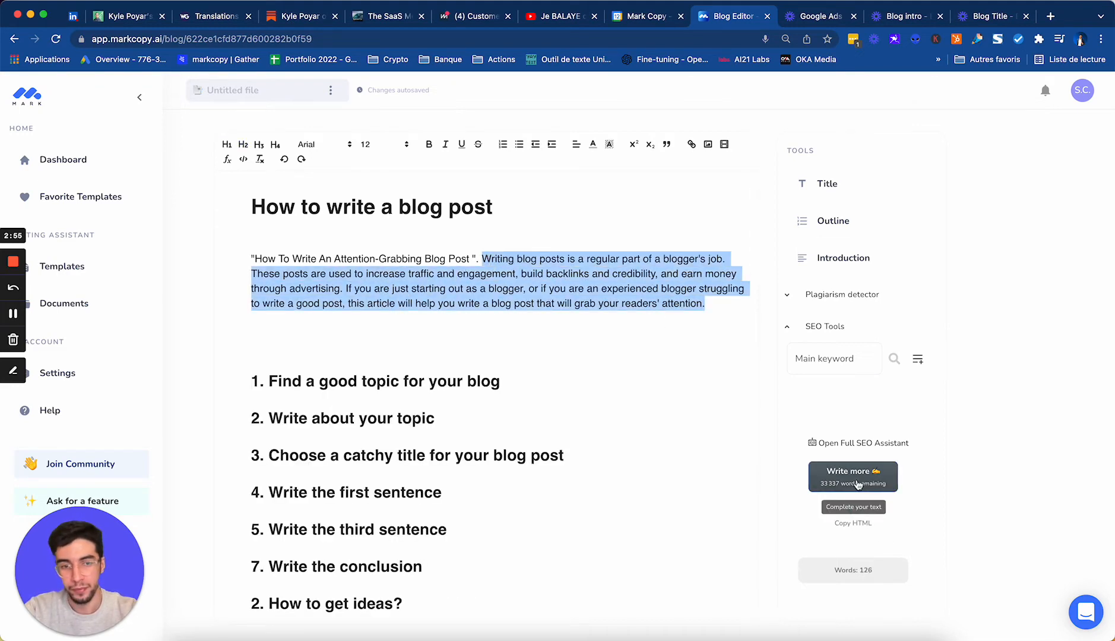
pyautogui.click(855, 476)
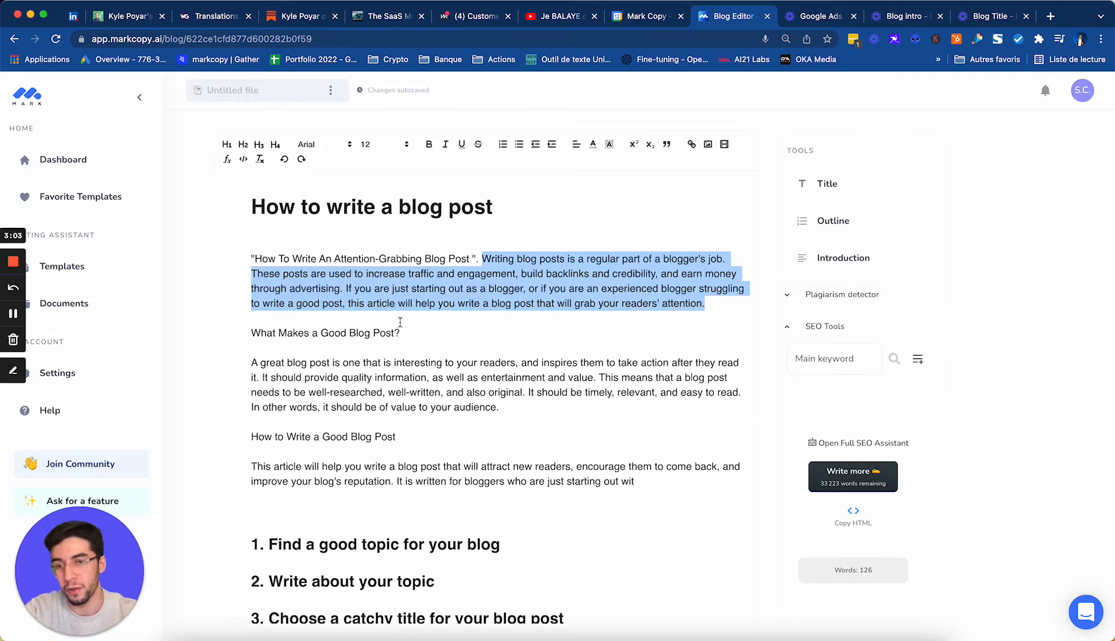
pyautogui.tripleClick(424, 336)
pyautogui.moveTo(455, 437); pyautogui.dragTo(192, 443)
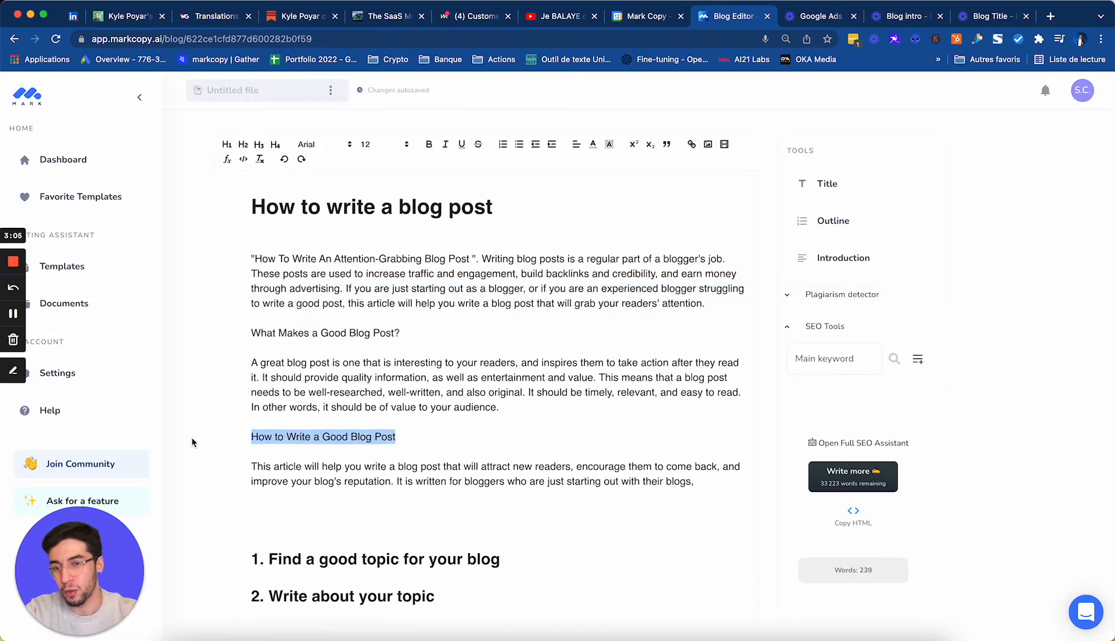
# - Copy the heading text "Find a good topic for your blog" without its number and insert an empty line below that heading
pyautogui.scroll(-2, 445, 464)
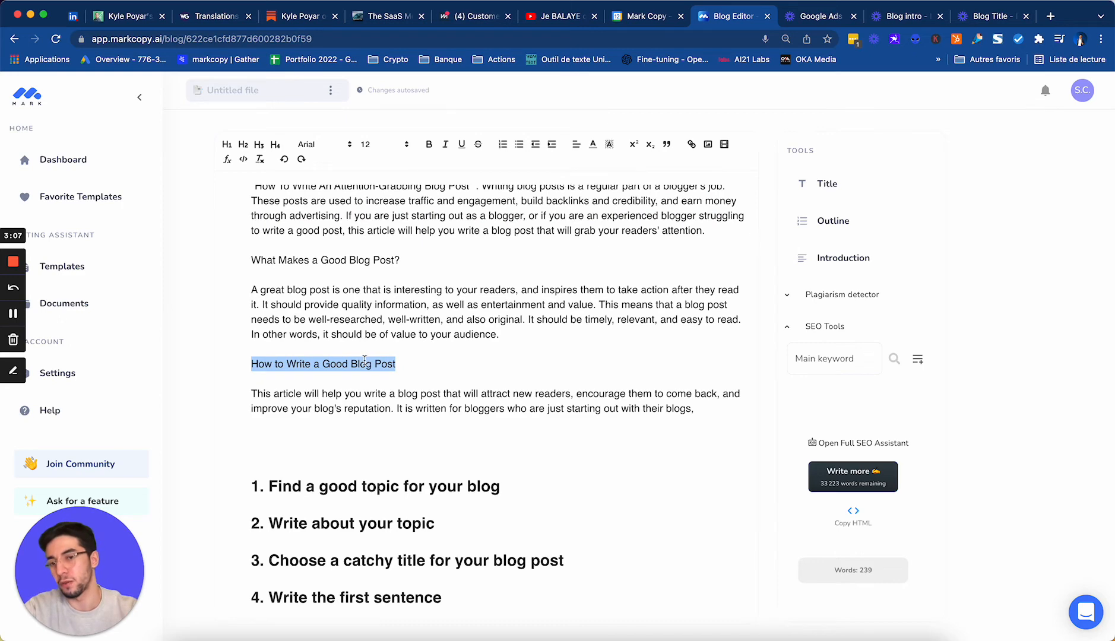
pyautogui.moveTo(530, 484); pyautogui.dragTo(157, 457)
pyautogui.click(460, 491)
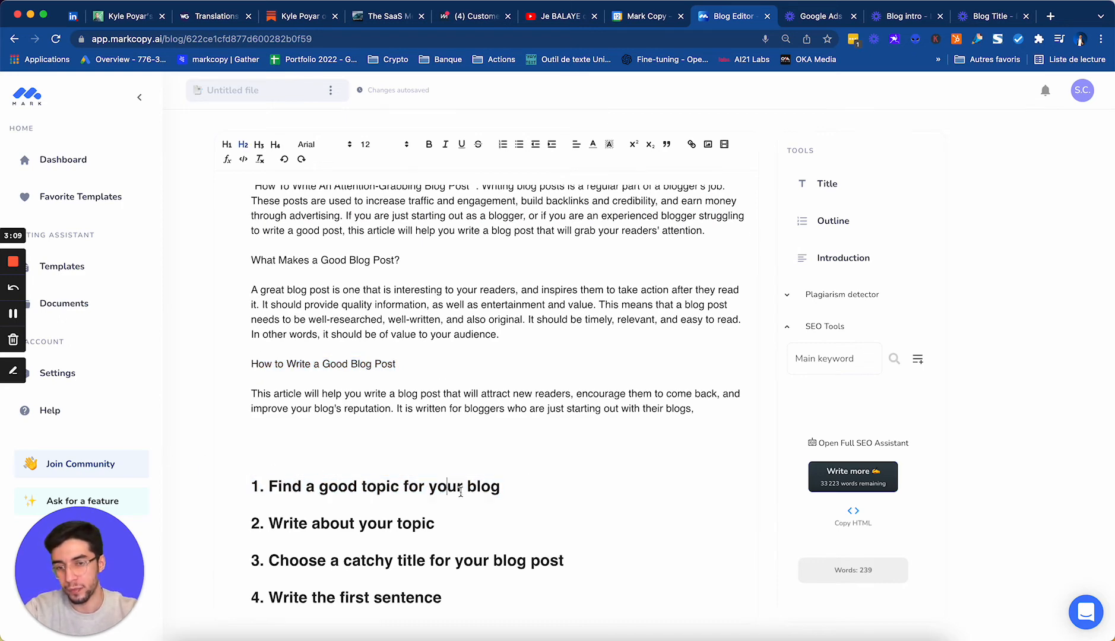
pyautogui.moveTo(534, 490); pyautogui.dragTo(243, 491)
pyautogui.scroll(-4, 336, 401)
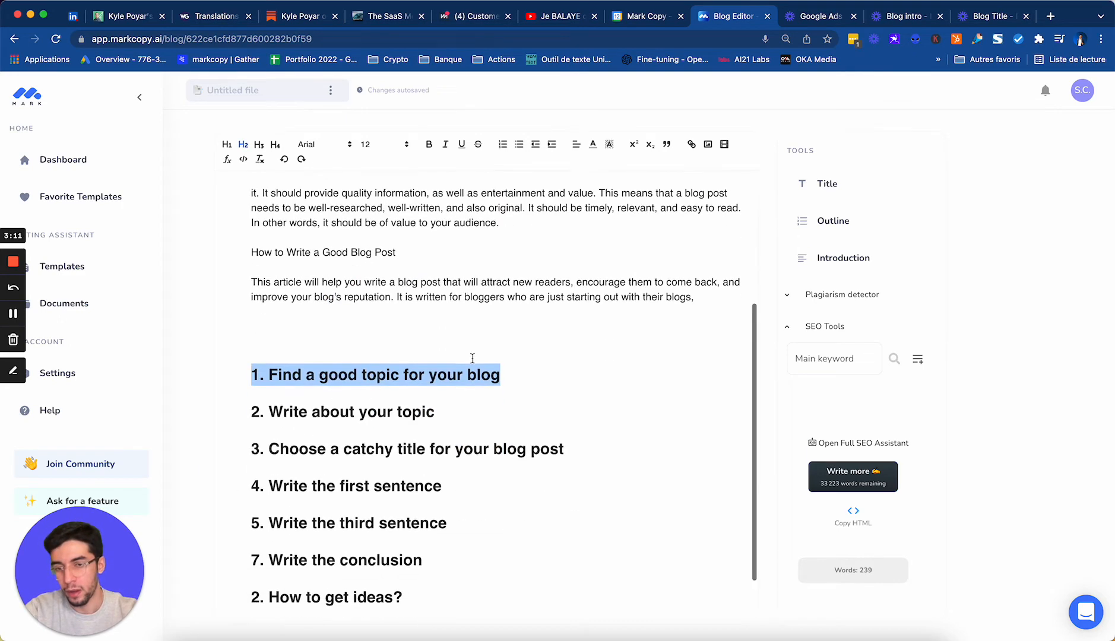
pyautogui.scroll(4, 510, 320)
pyautogui.scroll(-3, 479, 374)
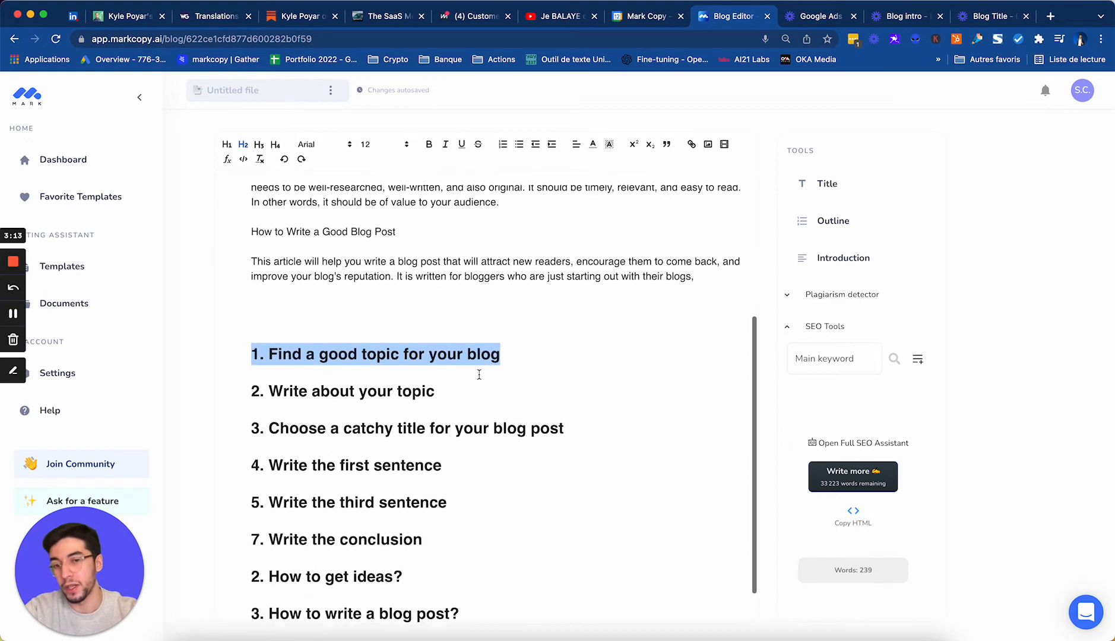
pyautogui.moveTo(516, 351); pyautogui.dragTo(271, 359)
pyautogui.press('super+c')
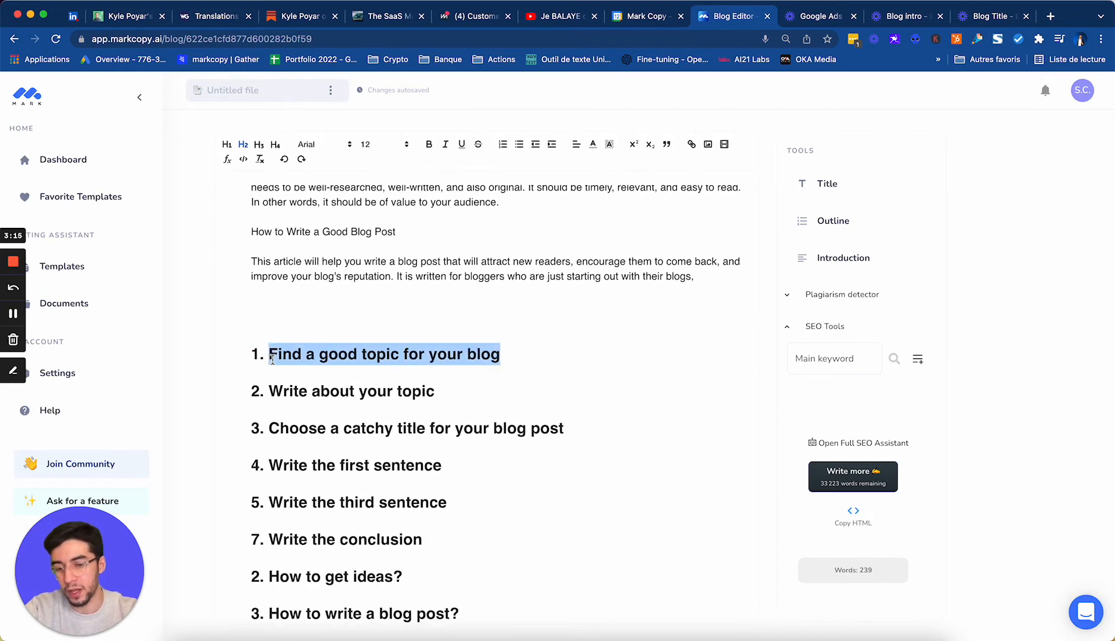
pyautogui.click(516, 368)
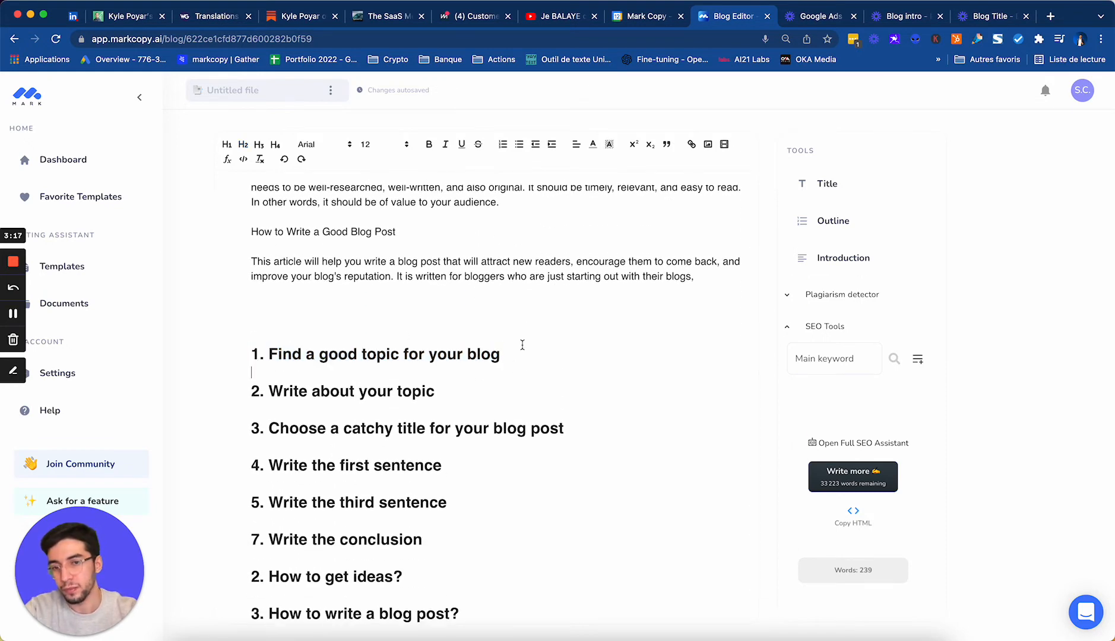
pyautogui.press('Return')
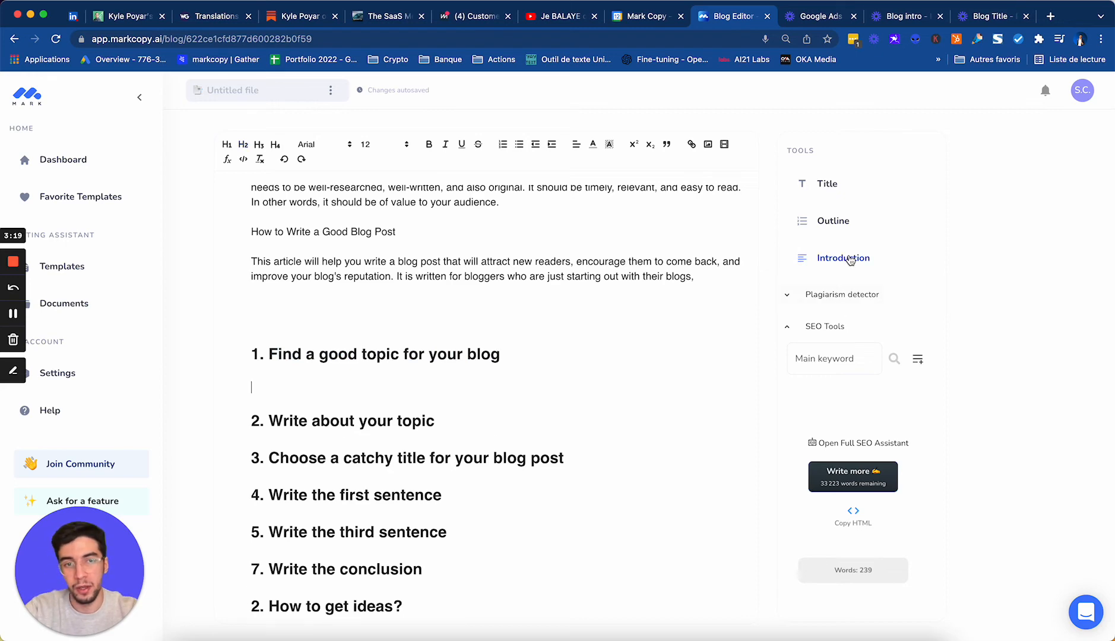
# - Generate blog introductions with the topic replaced by "Find a good topic for your blog"
pyautogui.click(850, 260)
pyautogui.click(455, 222)
pyautogui.press('super+a')
pyautogui.press('super+v')
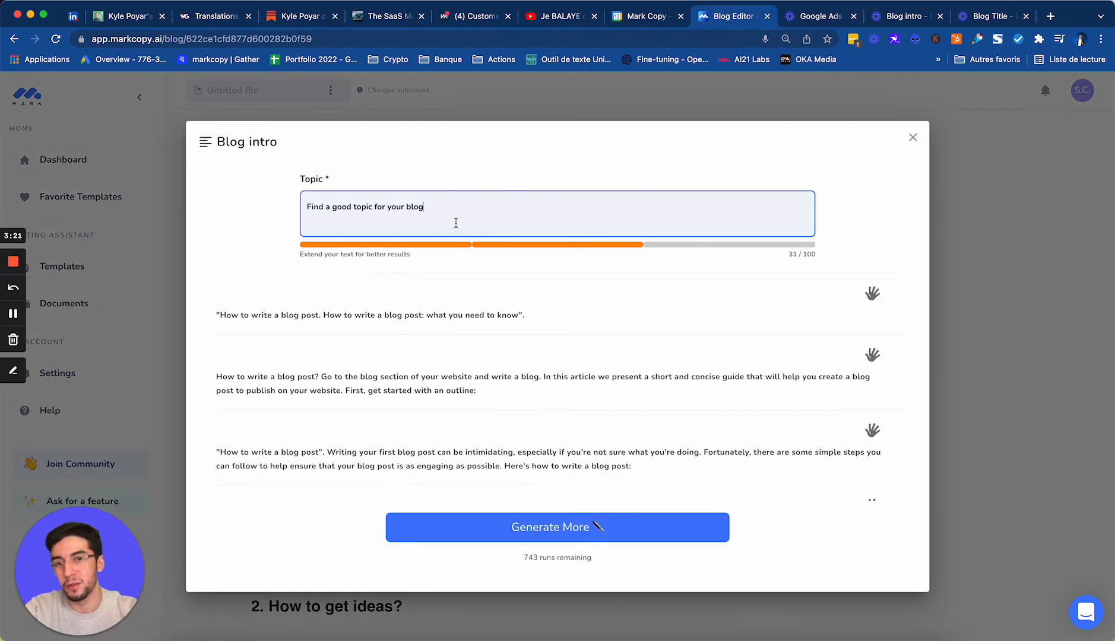
pyautogui.click(599, 527)
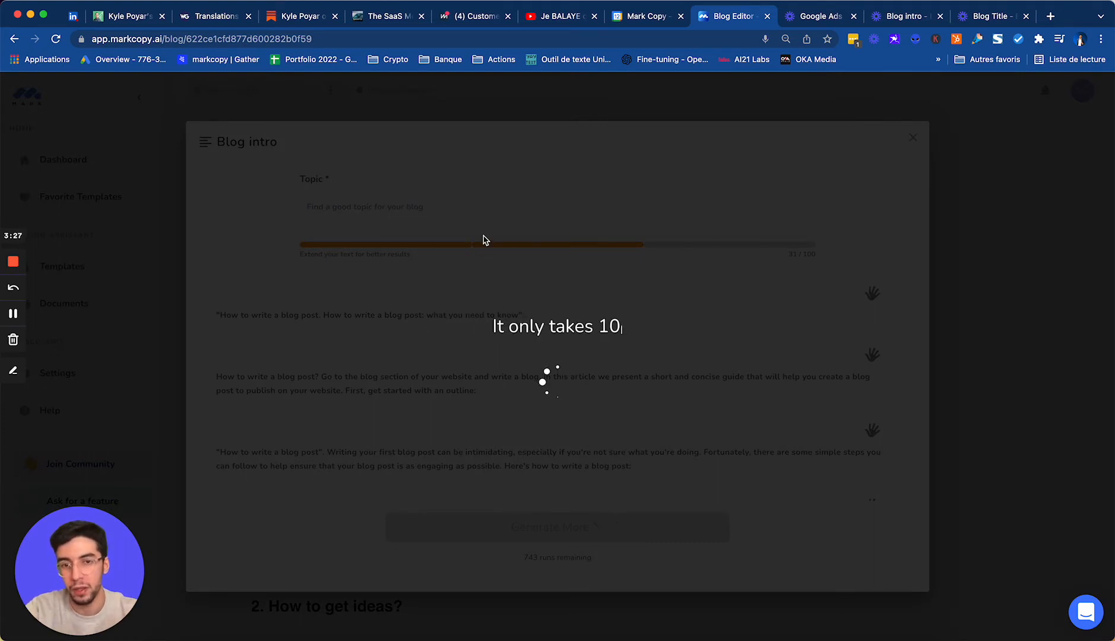
# - Add the generated "How to blog for beginners" paragraph to the post under the first outline heading
pyautogui.scroll(-1, 437, 382)
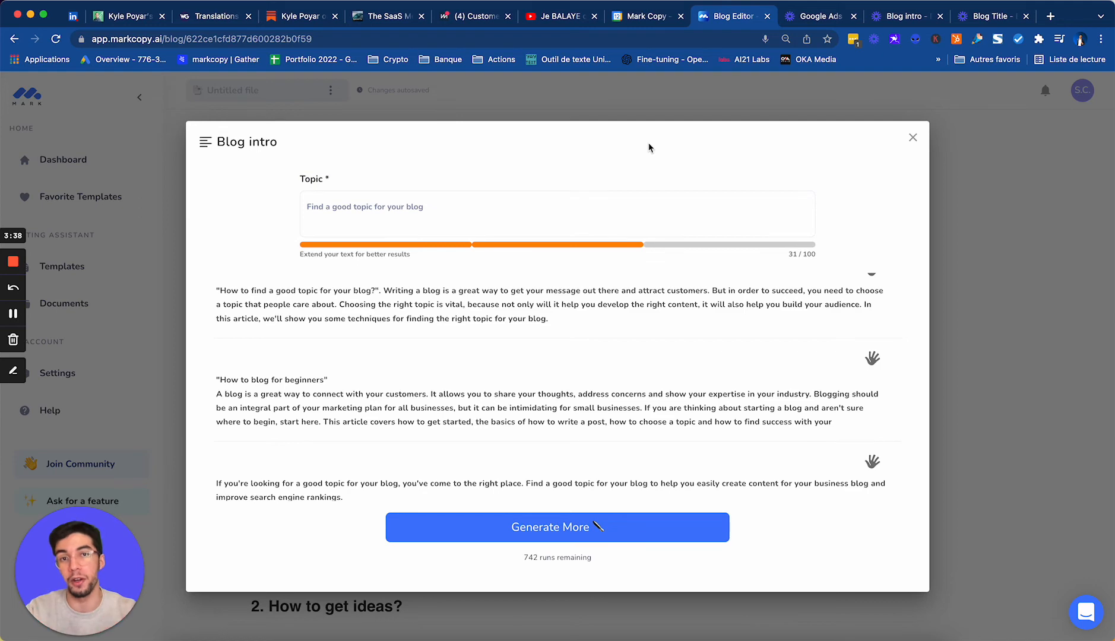
pyautogui.moveTo(644, 375)
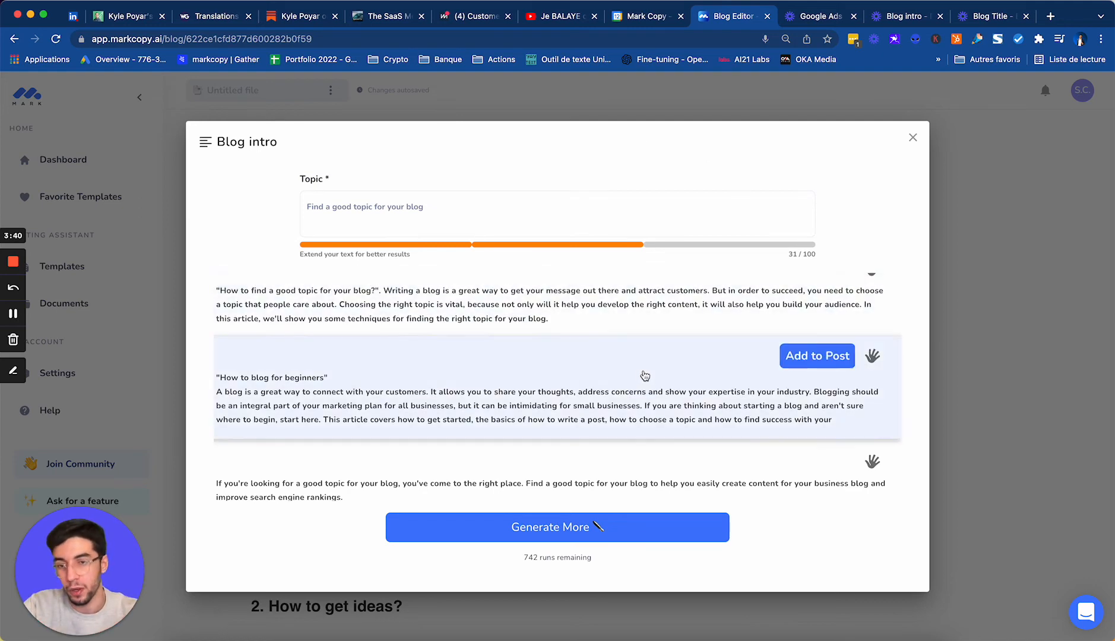
pyautogui.click(805, 358)
pyautogui.scroll(-1, 569, 440)
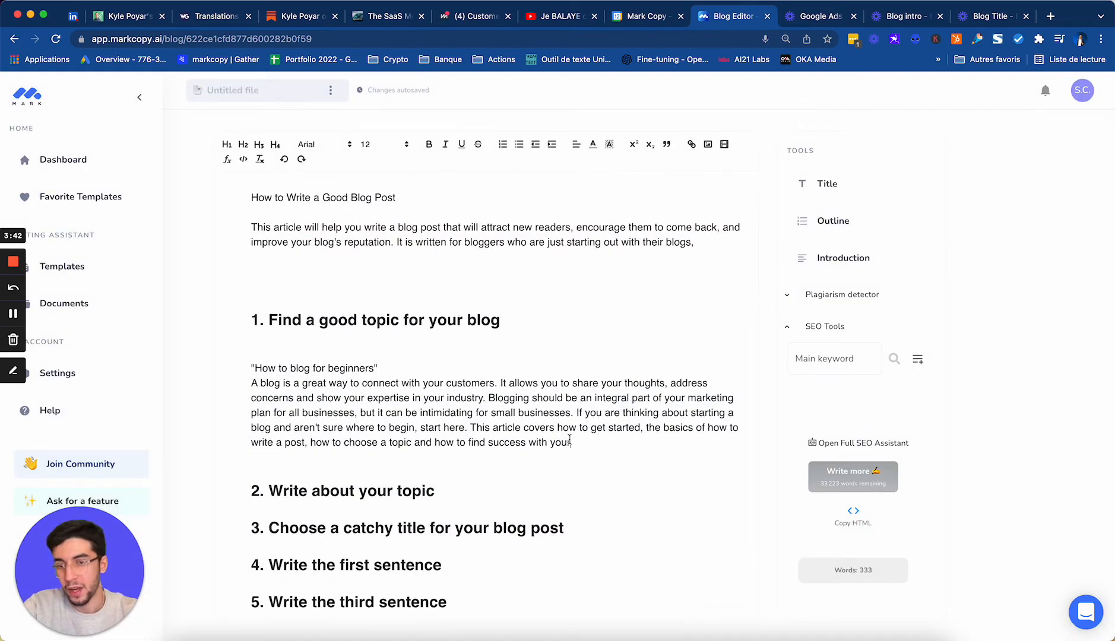
# - Reopen the generated blog introductions and add the "How to find a good topic for your blog?" paragraph under the first outline heading
pyautogui.moveTo(585, 441); pyautogui.dragTo(226, 368)
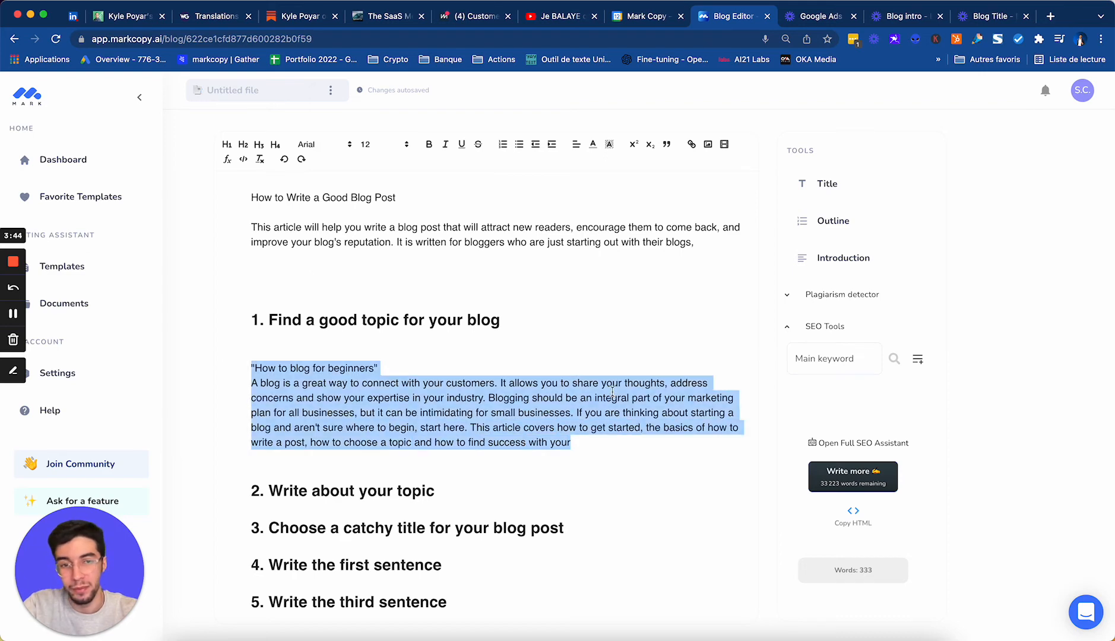
pyautogui.click(838, 239)
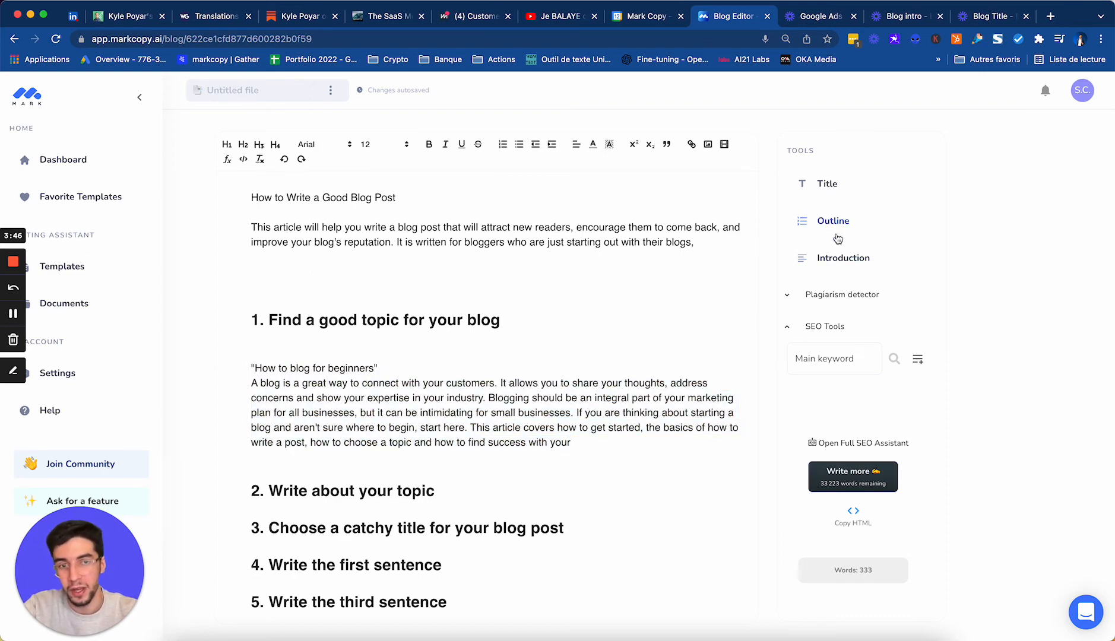
pyautogui.click(946, 189)
pyautogui.click(850, 262)
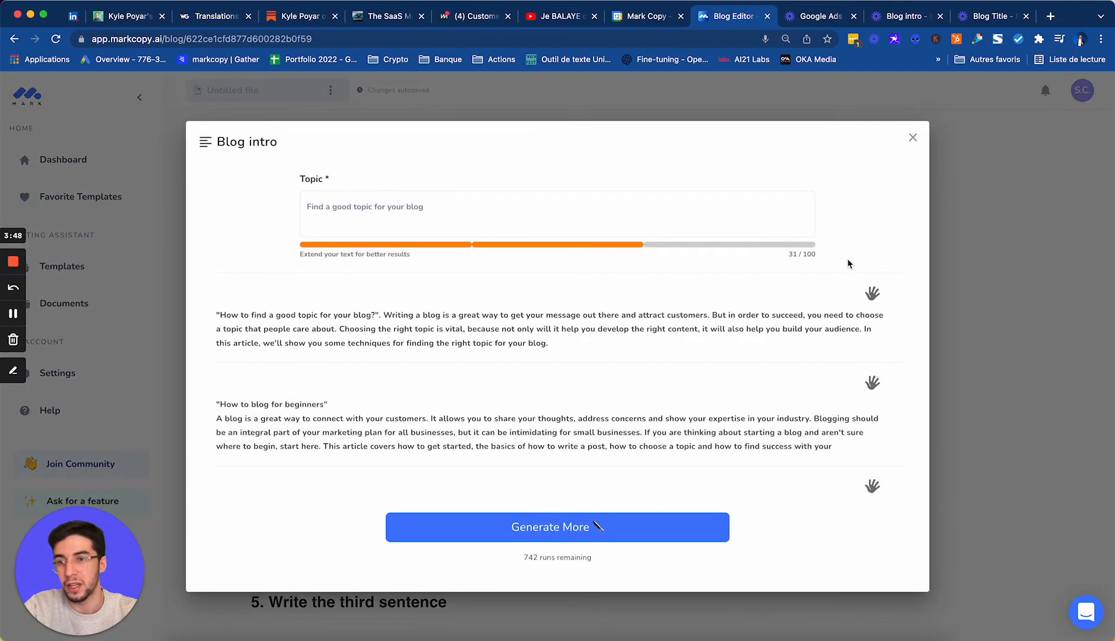
pyautogui.moveTo(612, 320)
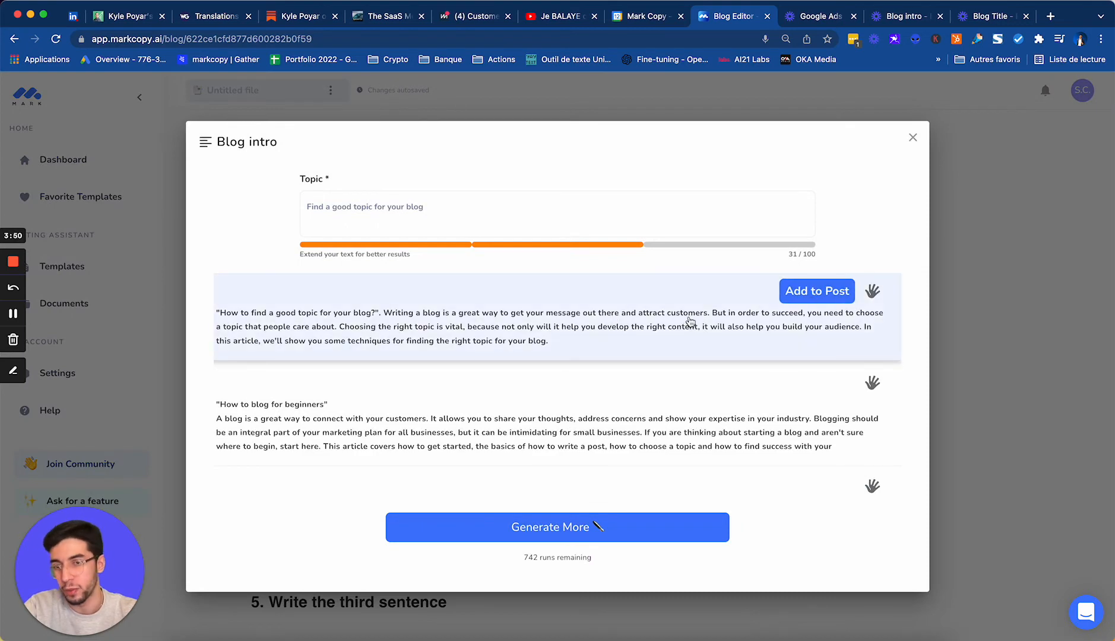
pyautogui.scroll(-2, 690, 321)
pyautogui.scroll(1, 689, 321)
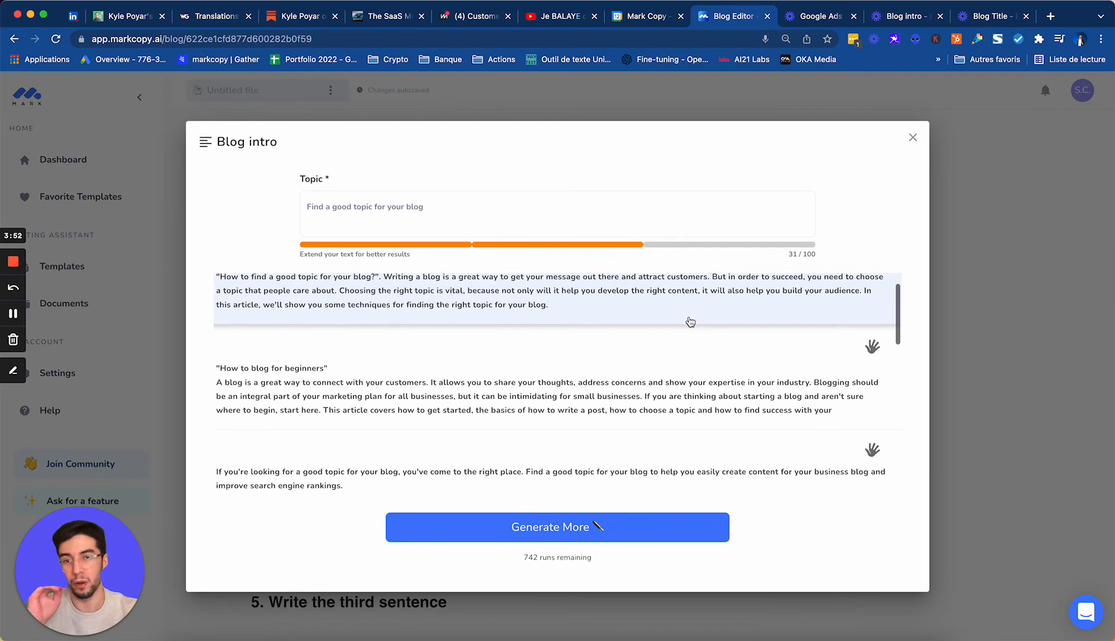
pyautogui.scroll(1, 690, 322)
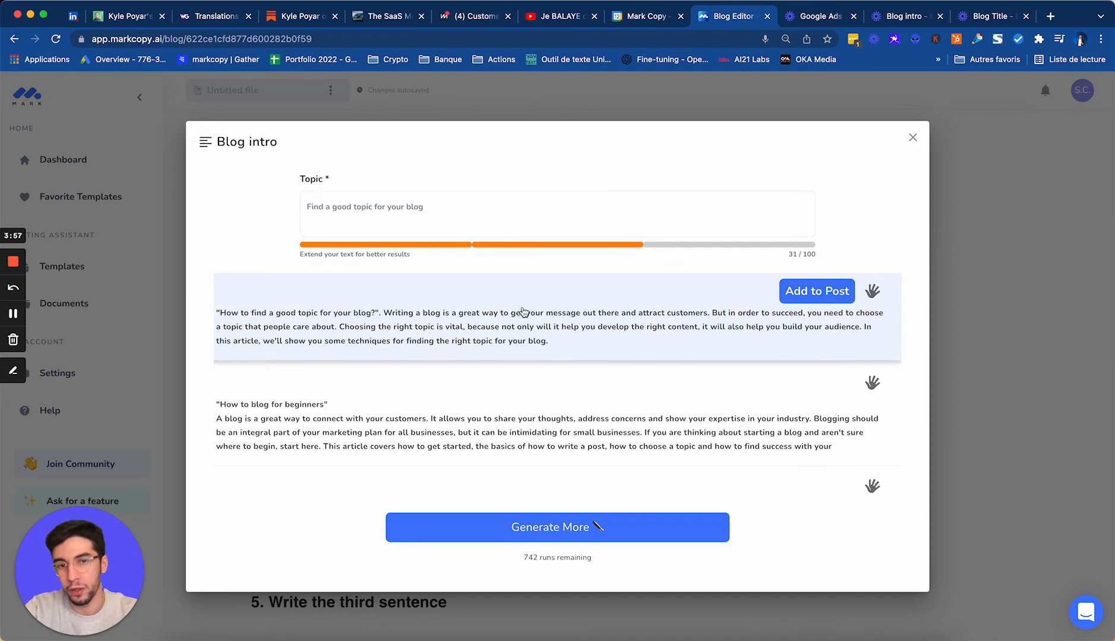
pyautogui.click(817, 292)
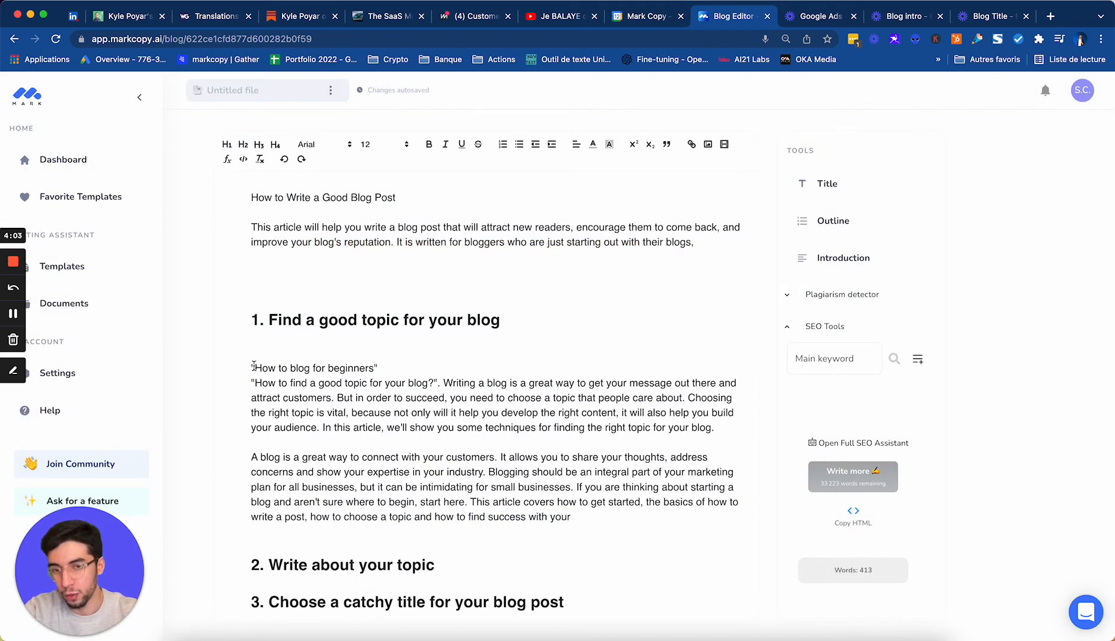
# - Delete the "How to blog for beginners" title text and its paragraph beginning "A blog is a great way to connect"
pyautogui.moveTo(253, 367); pyautogui.dragTo(378, 368)
pyautogui.press('BackSpace')
pyautogui.moveTo(250, 456); pyautogui.dragTo(749, 510)
pyautogui.press('BackSpace')
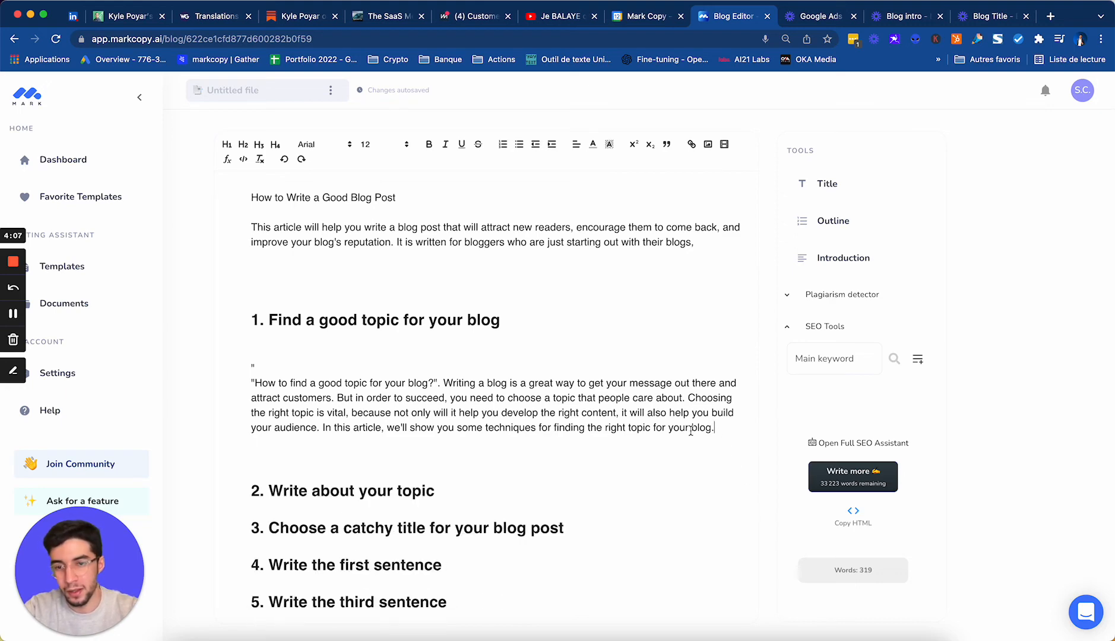
# - Generate more AI text from the passage "Writing a blog is a great way" through "the right topic for your blog." and review it
pyautogui.moveTo(715, 428); pyautogui.dragTo(444, 383)
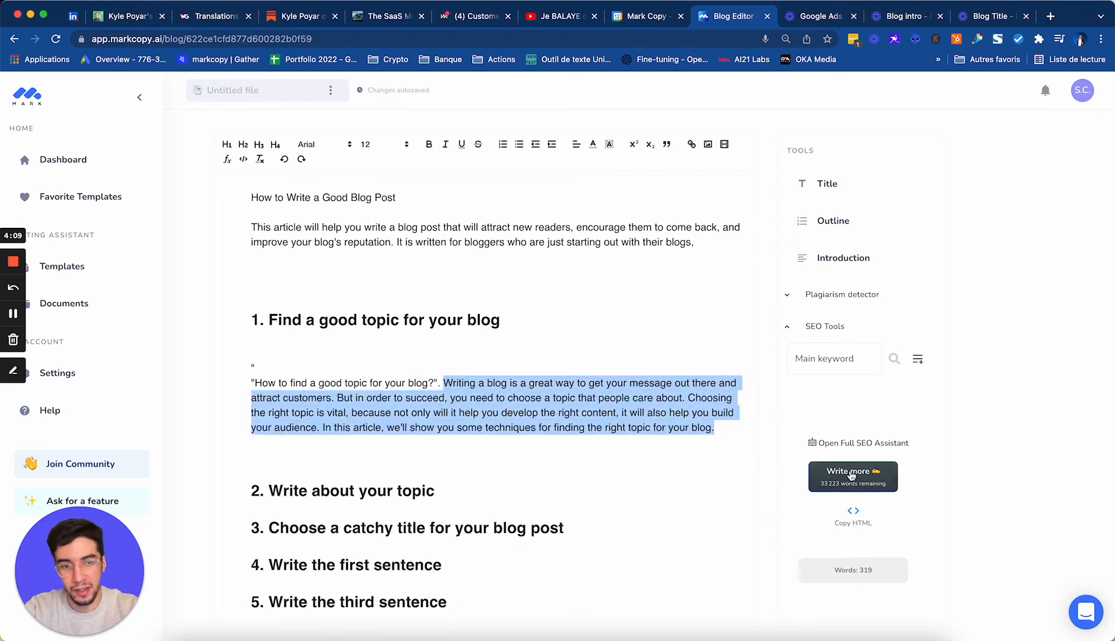
pyautogui.click(852, 475)
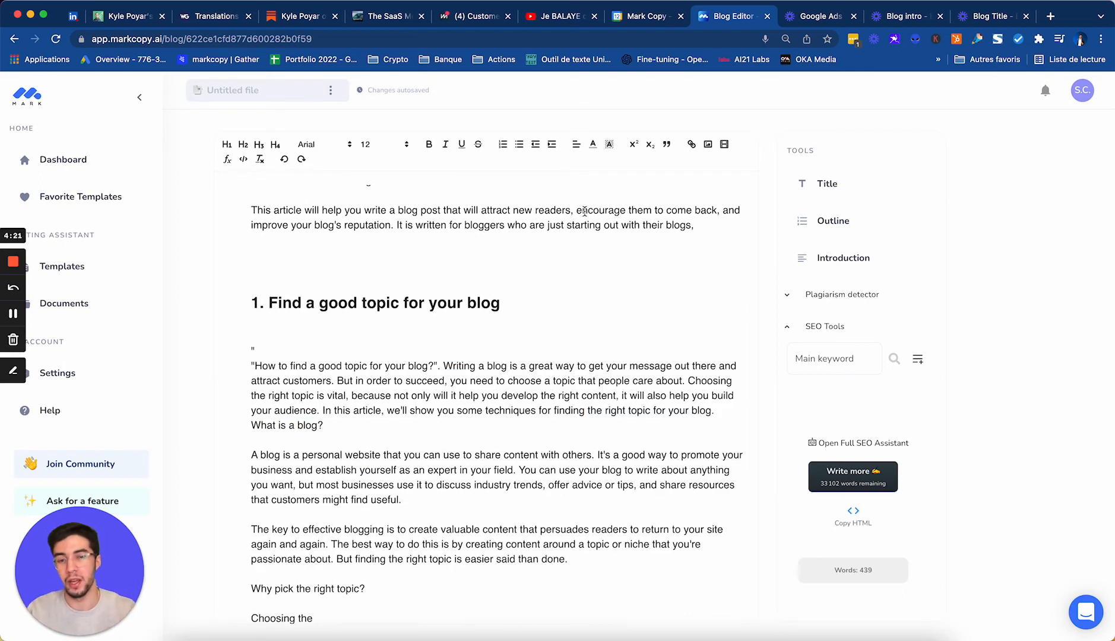
pyautogui.scroll(-3, 542, 426)
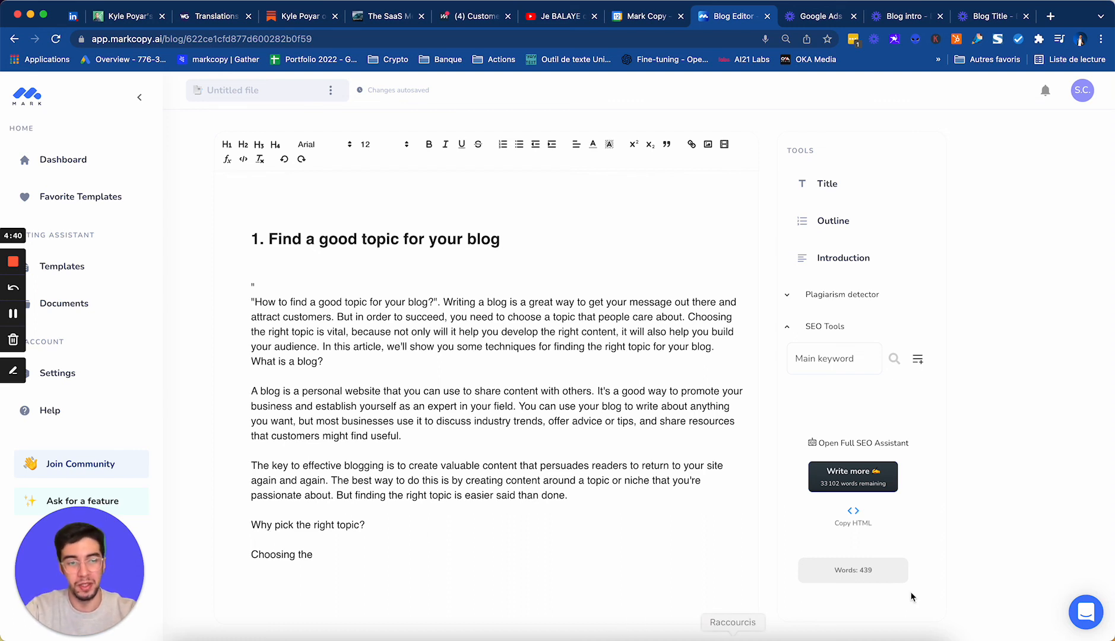
# - View the support chat's contact and community options, and close the chat again
pyautogui.click(1081, 627)
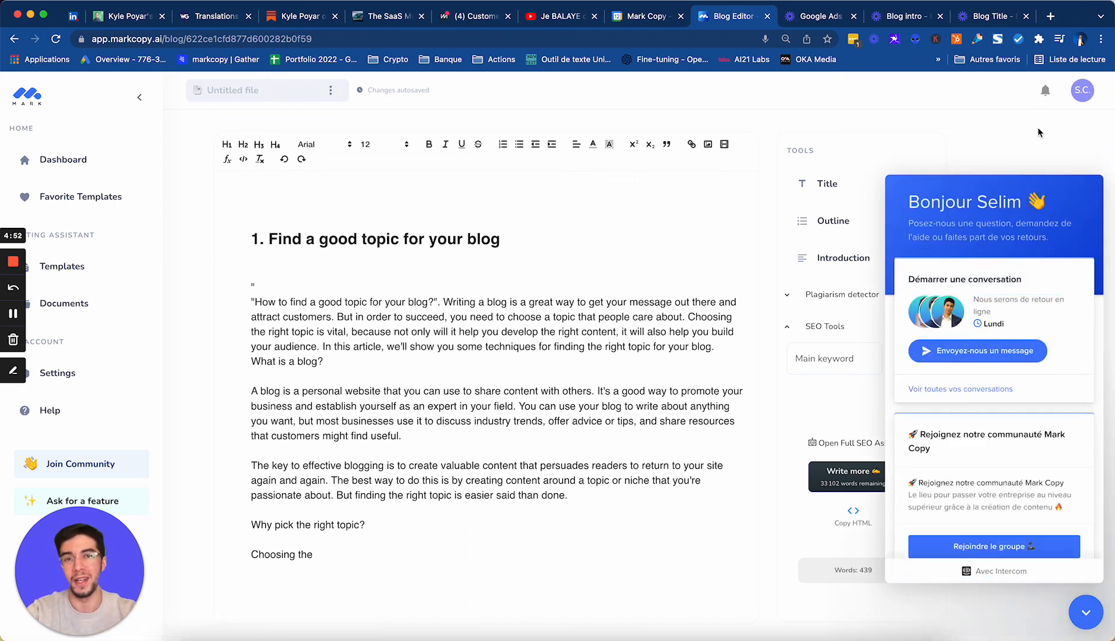
pyautogui.click(1085, 612)
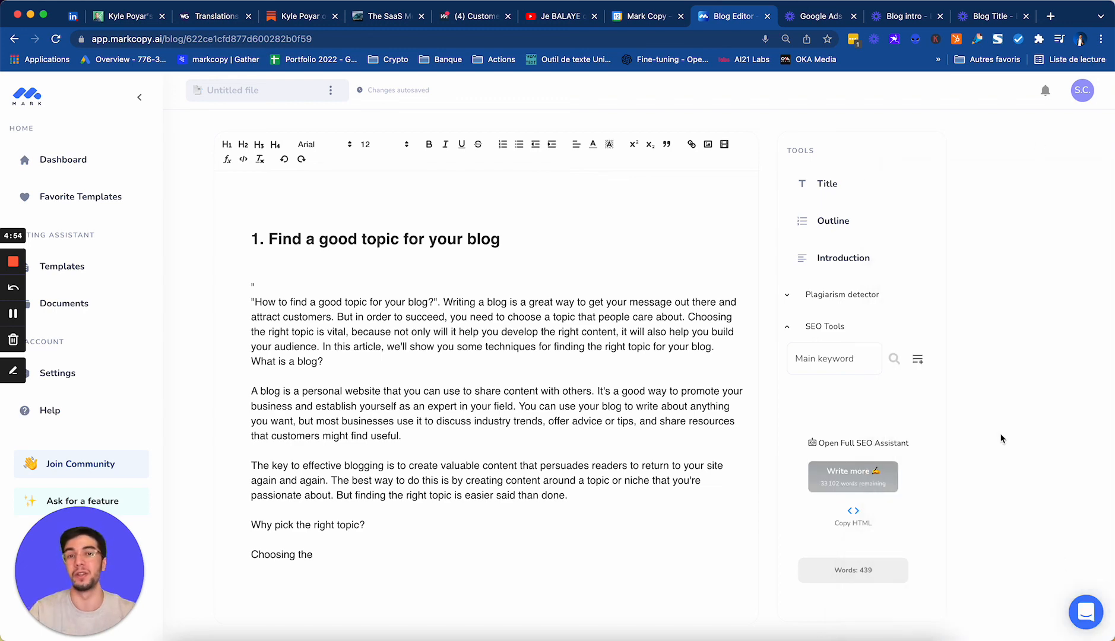